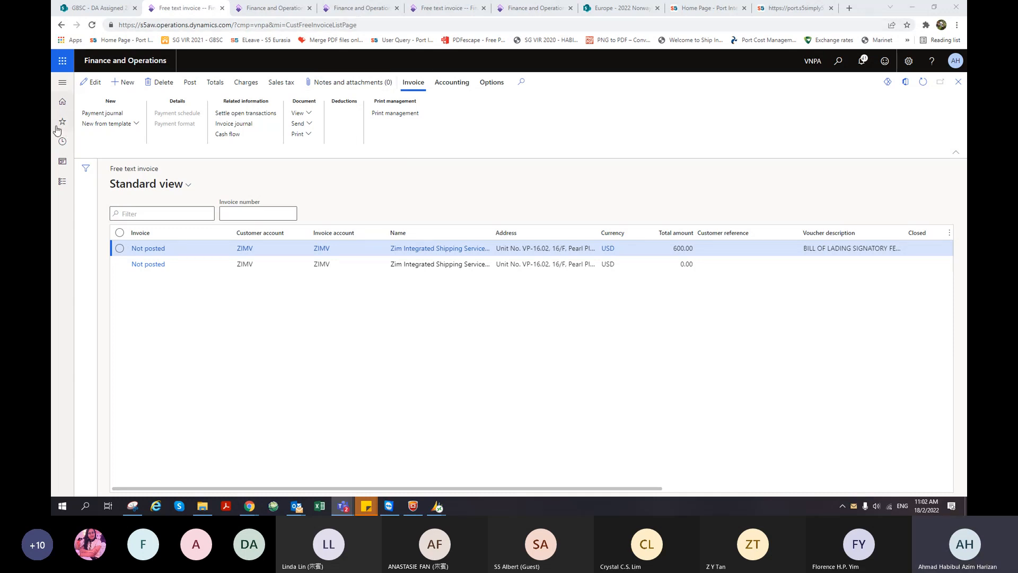
- Navigate via Modules to Accounts receivable > Invoices > All free text invoices
{"action": "left_click", "coordinate": [57, 182]}
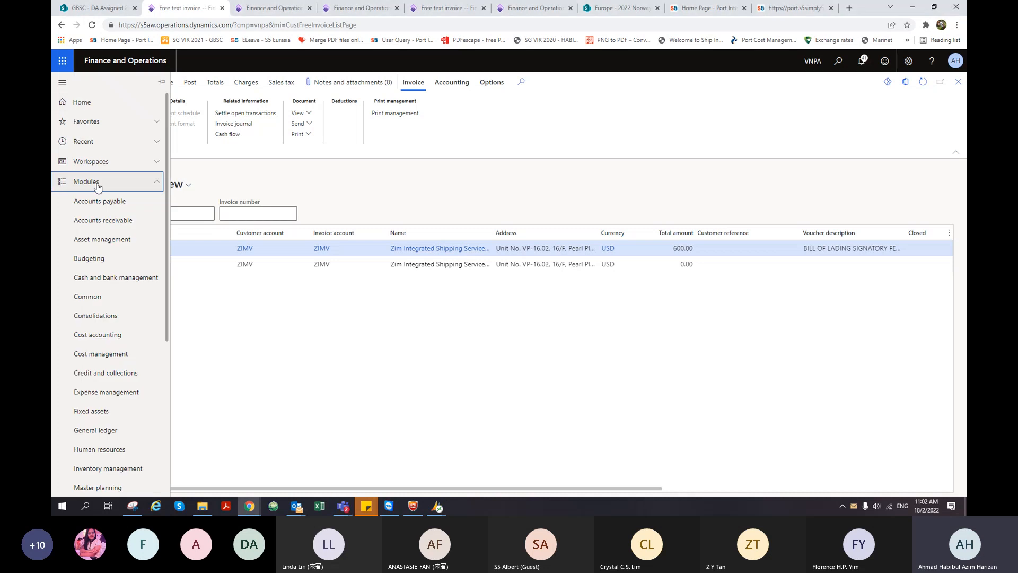
{"action": "left_click", "coordinate": [105, 223]}
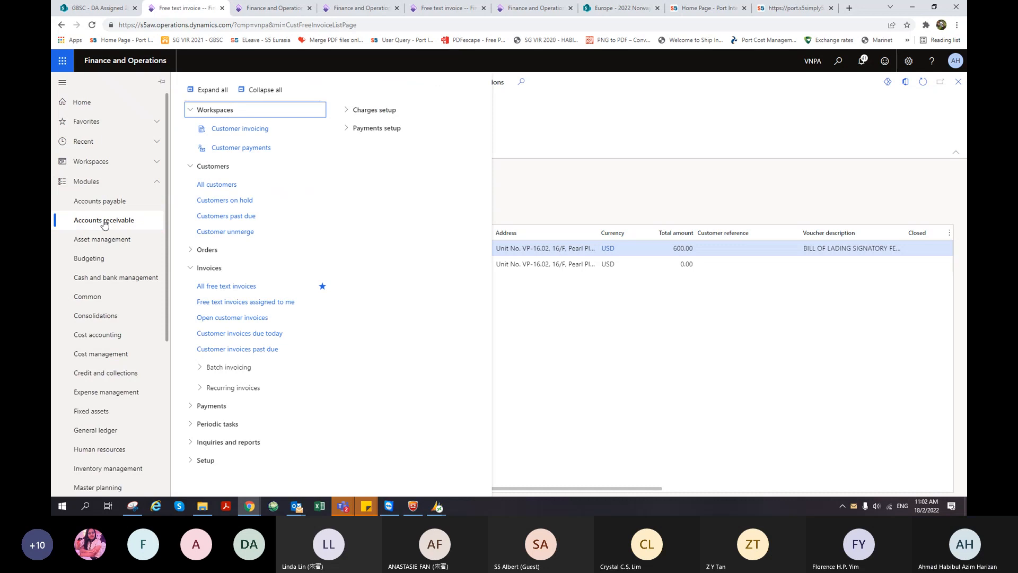
{"action": "left_click", "coordinate": [236, 287]}
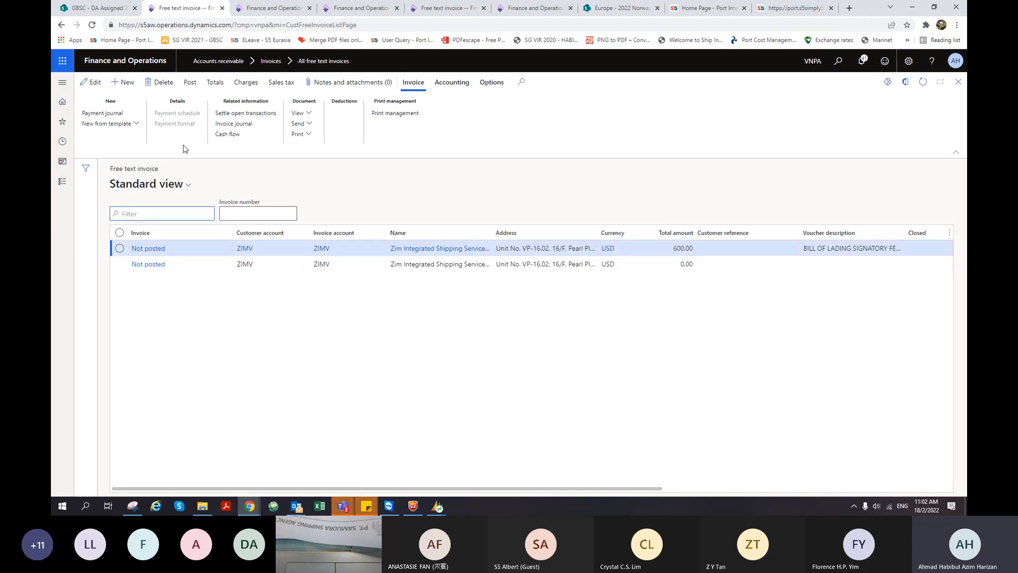
- Create a new free text invoice and pick the customer found by searching 'khach'
{"action": "left_click", "coordinate": [126, 82]}
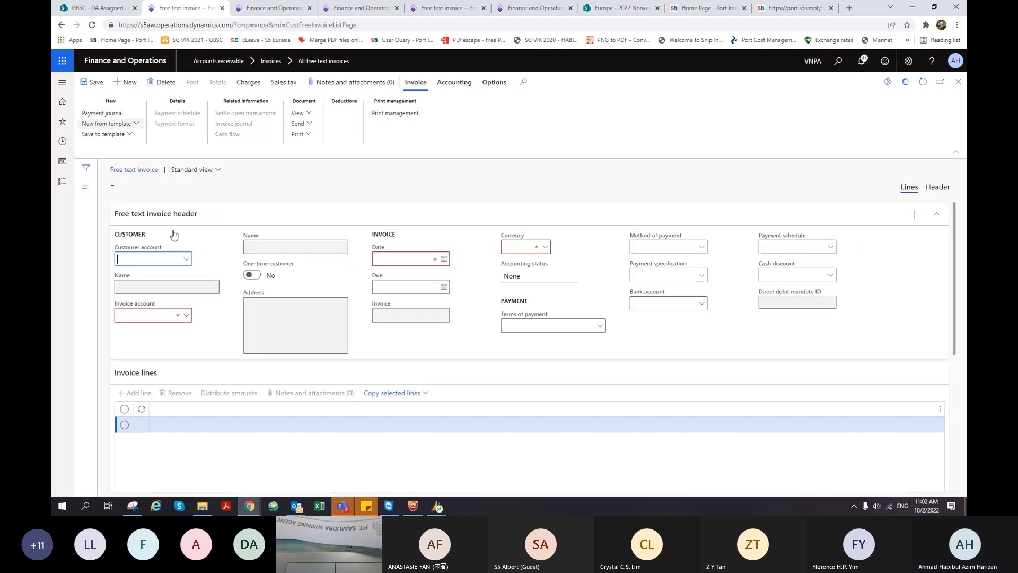
{"action": "left_click", "coordinate": [157, 260]}
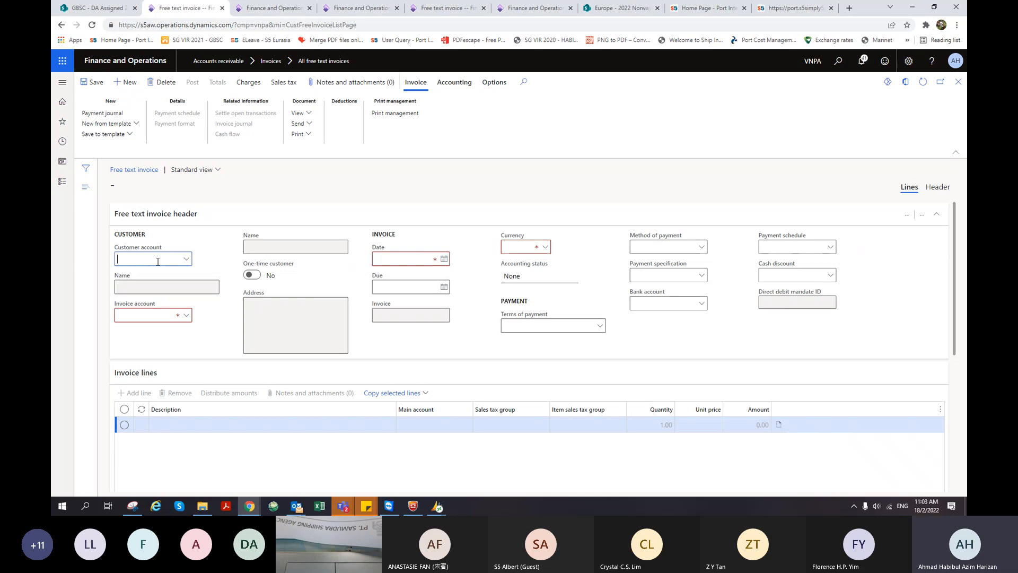
{"action": "type", "text": "khach"}
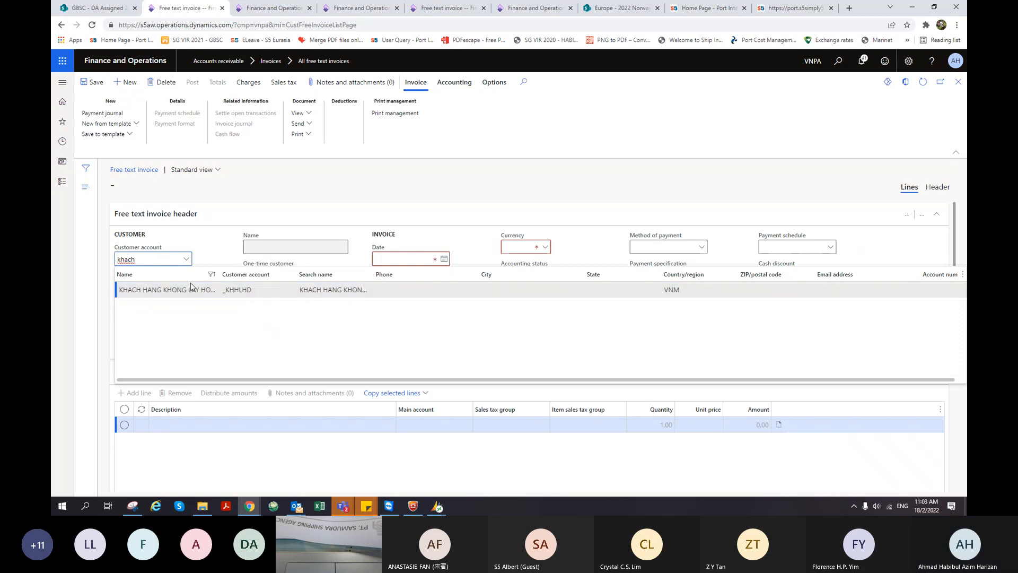
{"action": "left_click", "coordinate": [186, 290]}
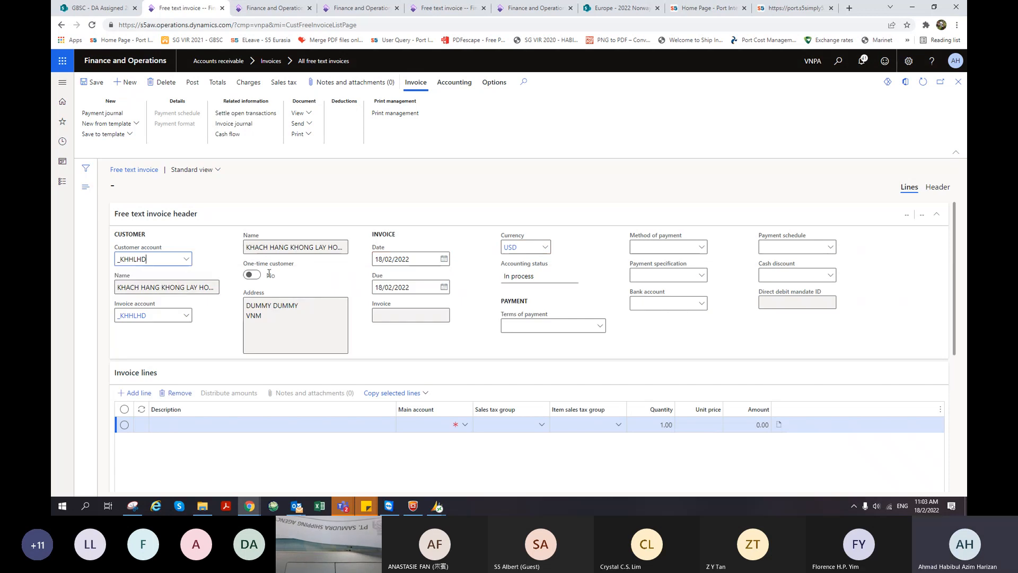
- Set both the invoice date and due date to 18/01/2022
{"action": "left_click", "coordinate": [414, 260]}
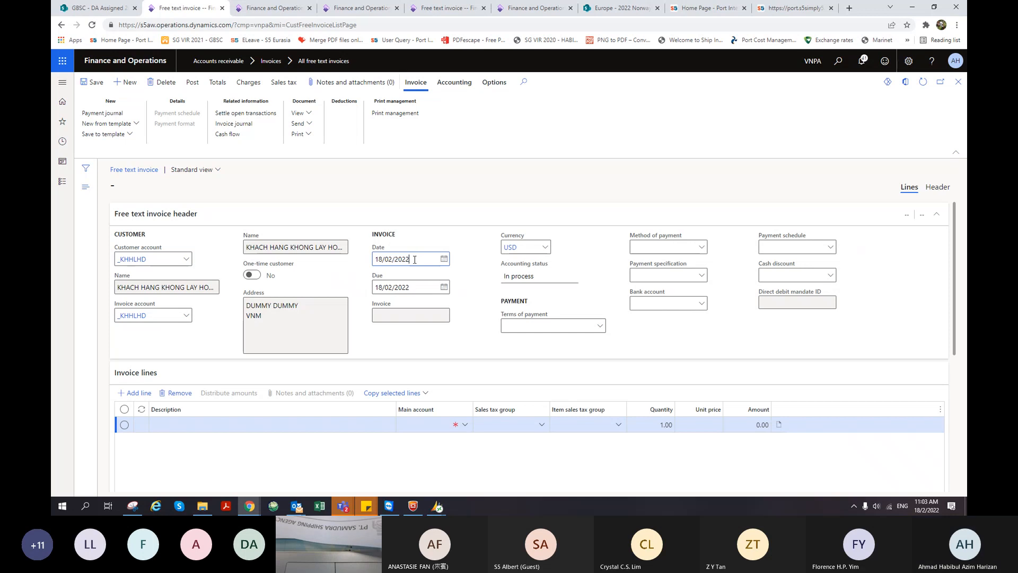
{"action": "left_click_drag", "start_coordinate": [414, 259], "coordinate": [370, 266]}
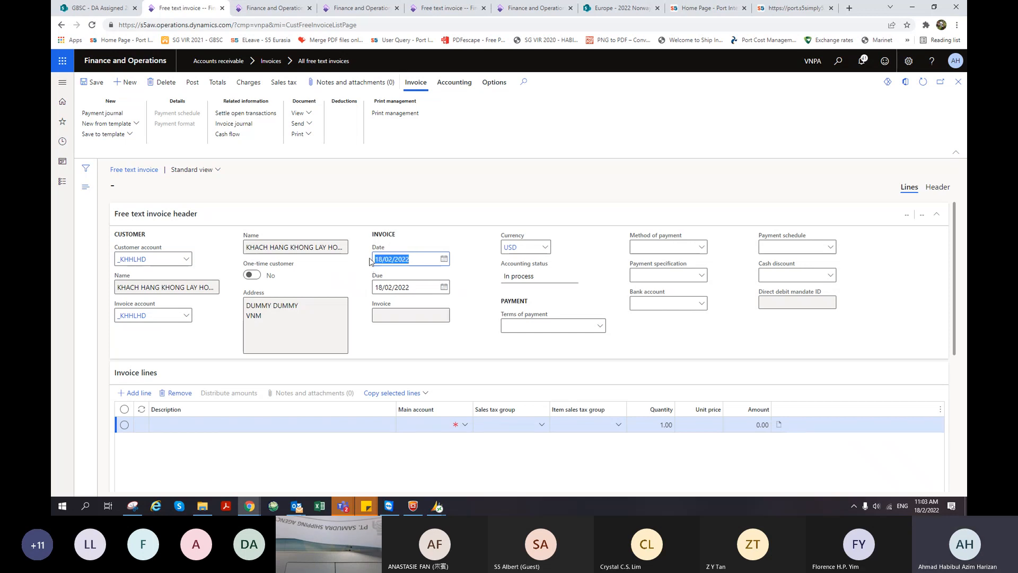
{"action": "type", "text": "18/1/"}
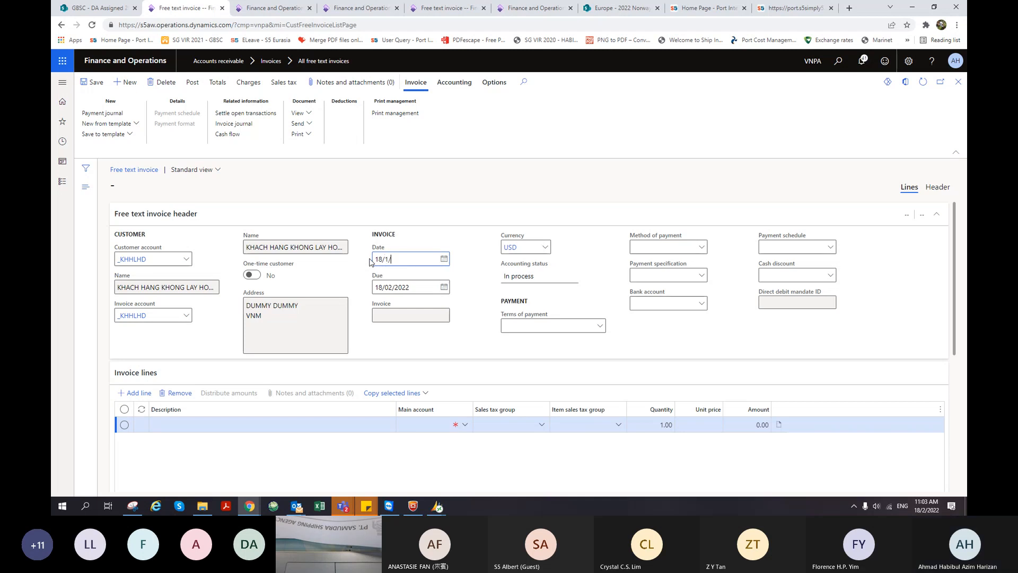
{"action": "type", "text": "01/2022"}
{"action": "left_click", "coordinate": [422, 287]}
{"action": "left_click_drag", "start_coordinate": [415, 287], "coordinate": [381, 279]}
{"action": "type", "text": "18/1/2022"}
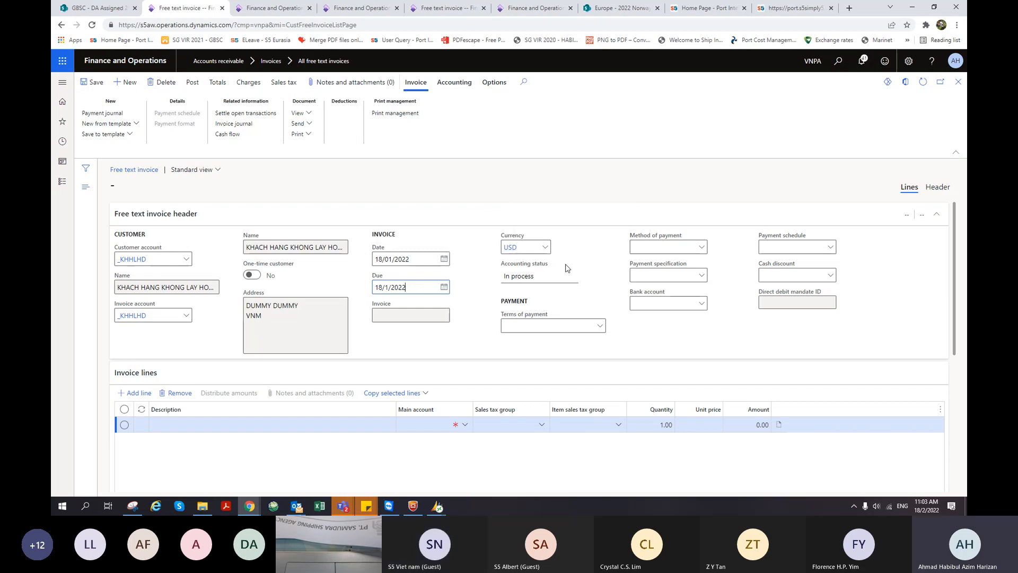
{"action": "scroll", "coordinate": [556, 259], "scroll_direction": "down", "scroll_amount": 1}
{"action": "scroll", "coordinate": [447, 243], "scroll_direction": "down", "scroll_amount": 2}
{"action": "scroll", "coordinate": [447, 244], "scroll_direction": "up", "scroll_amount": 3}
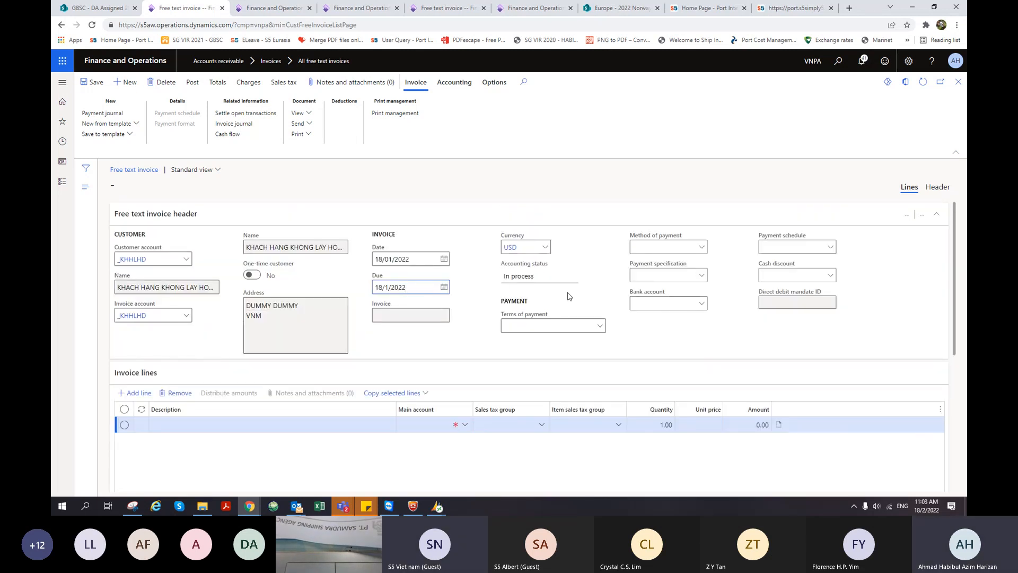
{"action": "scroll", "coordinate": [557, 294], "scroll_direction": "down", "scroll_amount": 3}
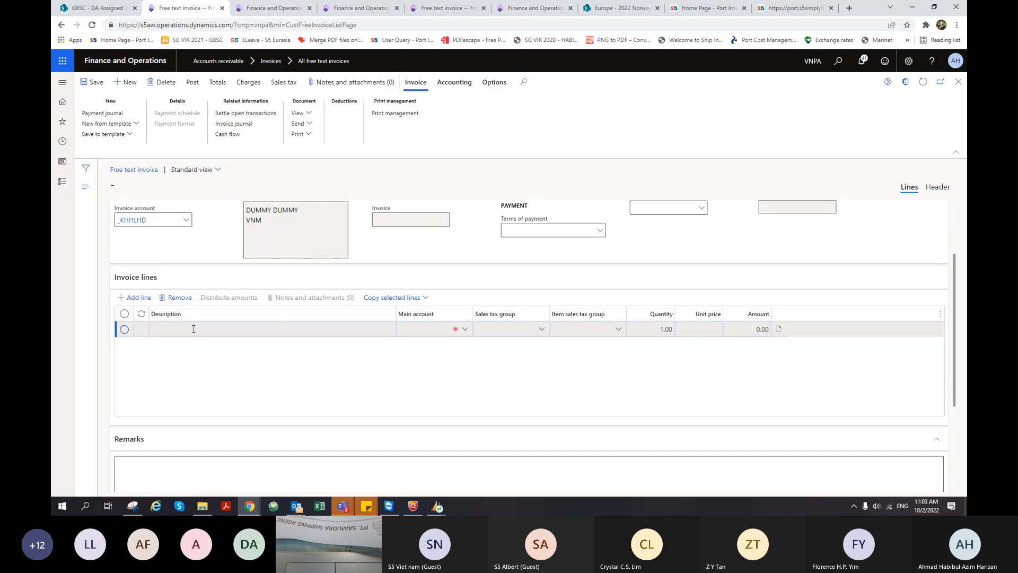
- Paste the sparepart clearance and delivery fee description and set main account 32000430
{"action": "left_click", "coordinate": [214, 329]}
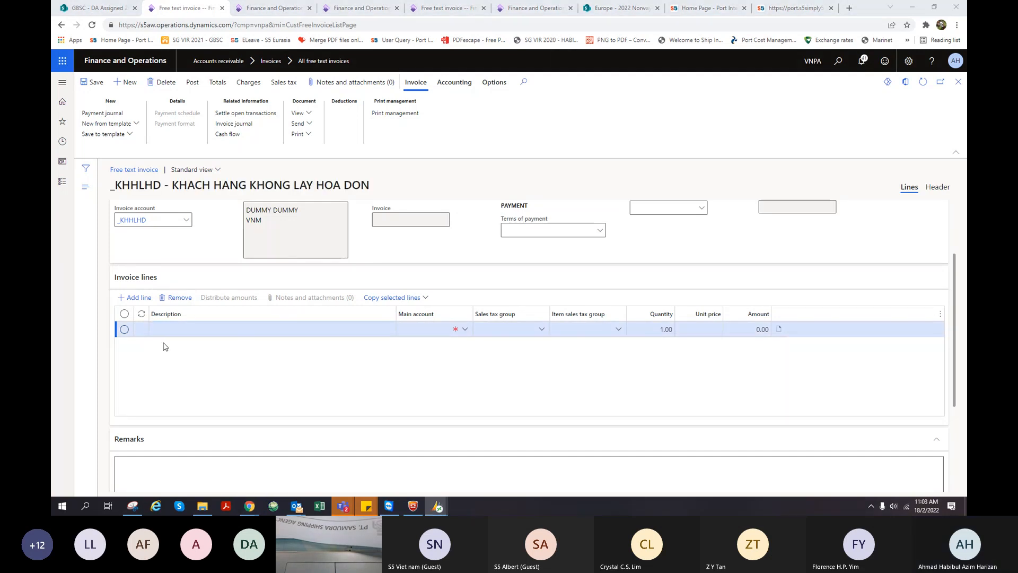
{"action": "key", "text": "ctrl+v"}
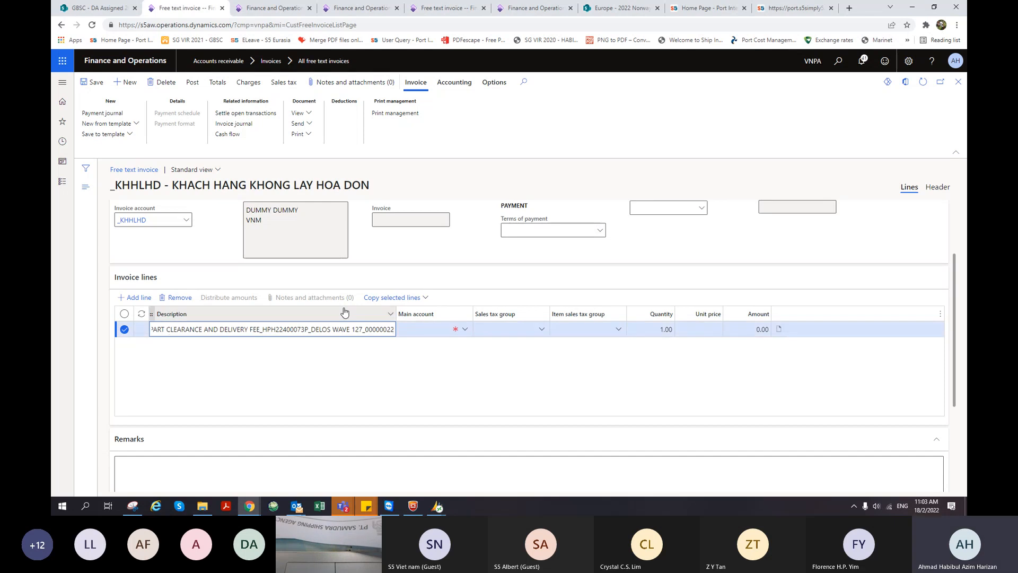
{"action": "left_click_drag", "start_coordinate": [397, 313], "coordinate": [478, 313]}
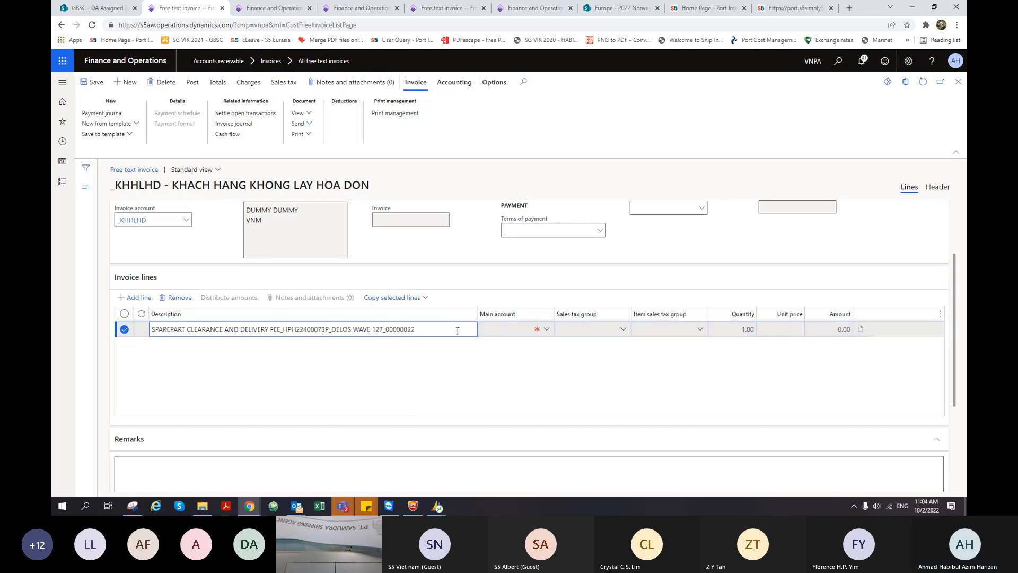
{"action": "left_click", "coordinate": [506, 330]}
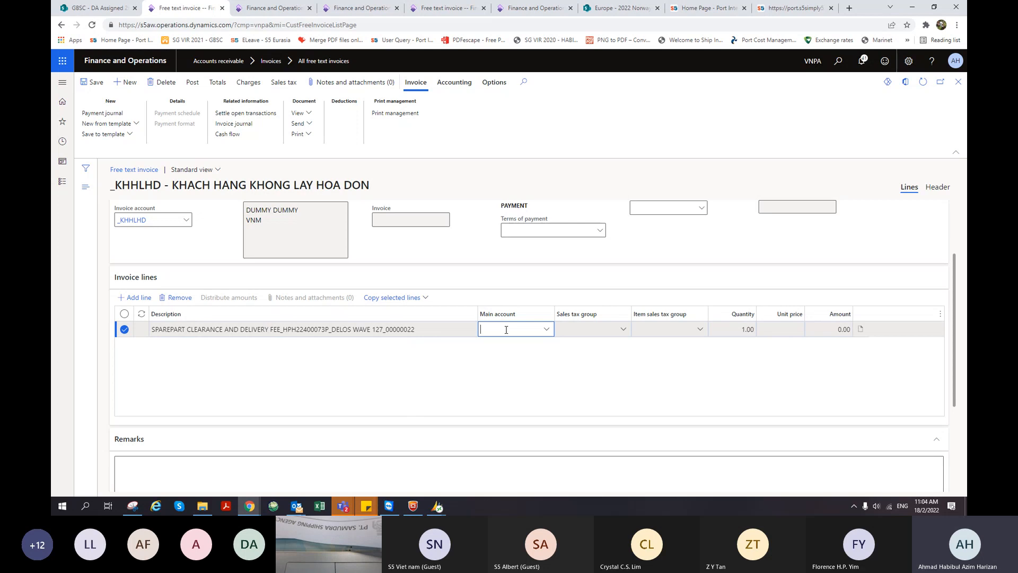
{"action": "type", "text": "32000430"}
{"action": "left_click", "coordinate": [546, 329]}
{"action": "left_click", "coordinate": [185, 214]}
{"action": "key", "text": "Tab"}
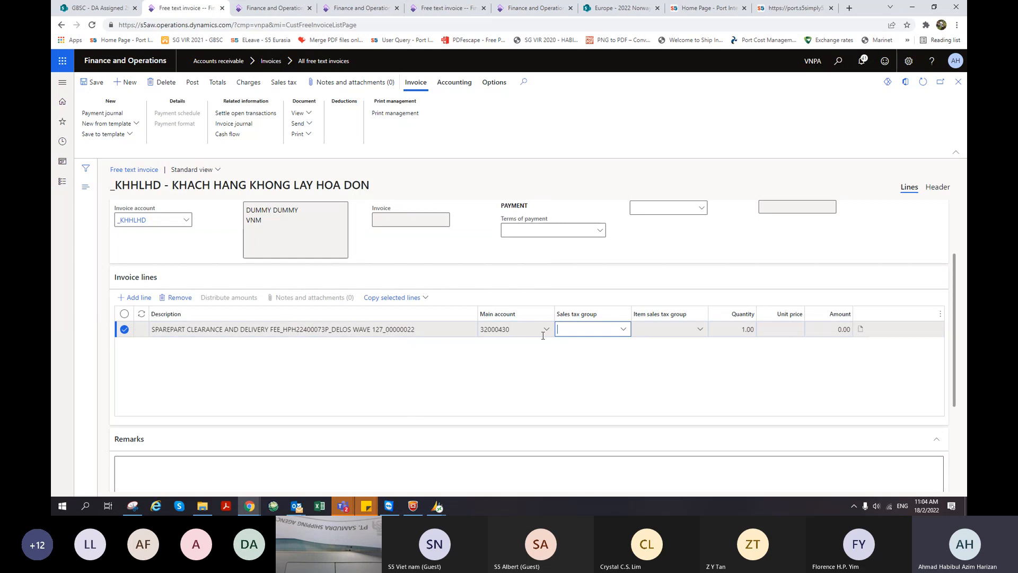
- Set sales tax group VAT-HCMC, item sales tax group HCMC-8% and amount 240.91
{"action": "left_click", "coordinate": [622, 329]}
{"action": "left_click", "coordinate": [577, 357]}
{"action": "left_click", "coordinate": [698, 329]}
{"action": "left_click", "coordinate": [681, 363]}
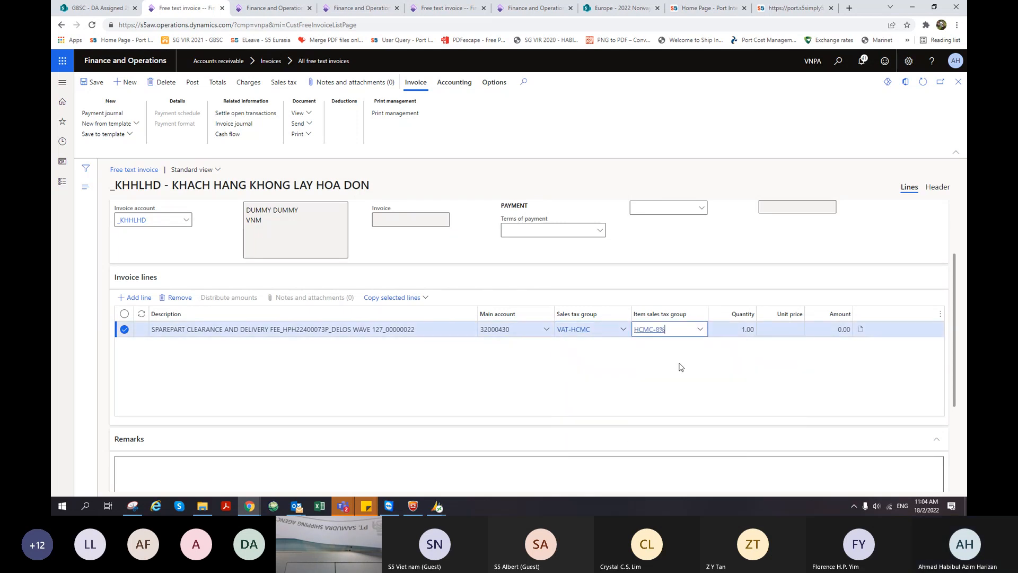
{"action": "left_click", "coordinate": [828, 334]}
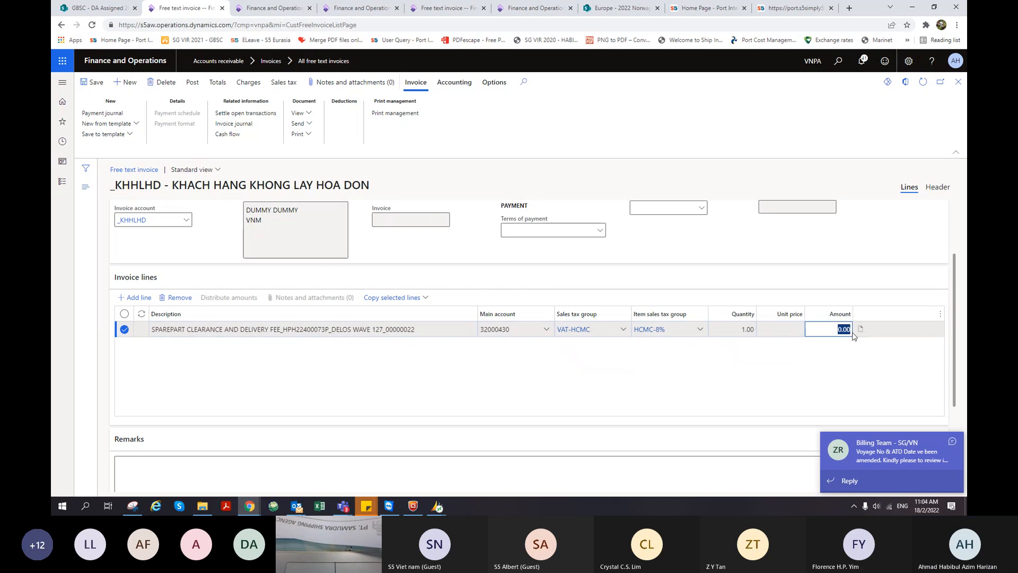
{"action": "type", "text": "240.91"}
{"action": "left_click", "coordinate": [715, 357]}
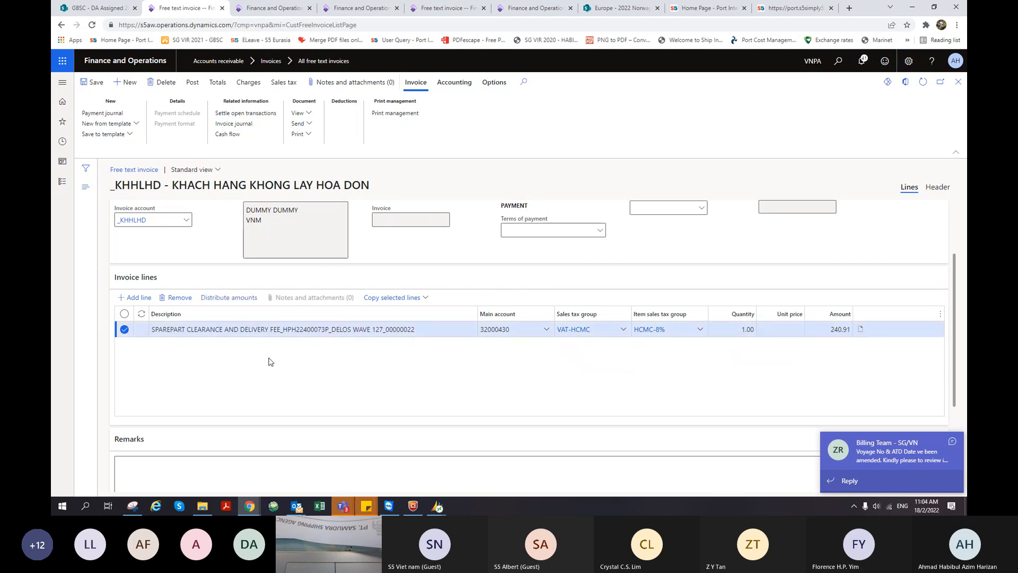
{"action": "scroll", "coordinate": [749, 354], "scroll_direction": "down", "scroll_amount": 1}
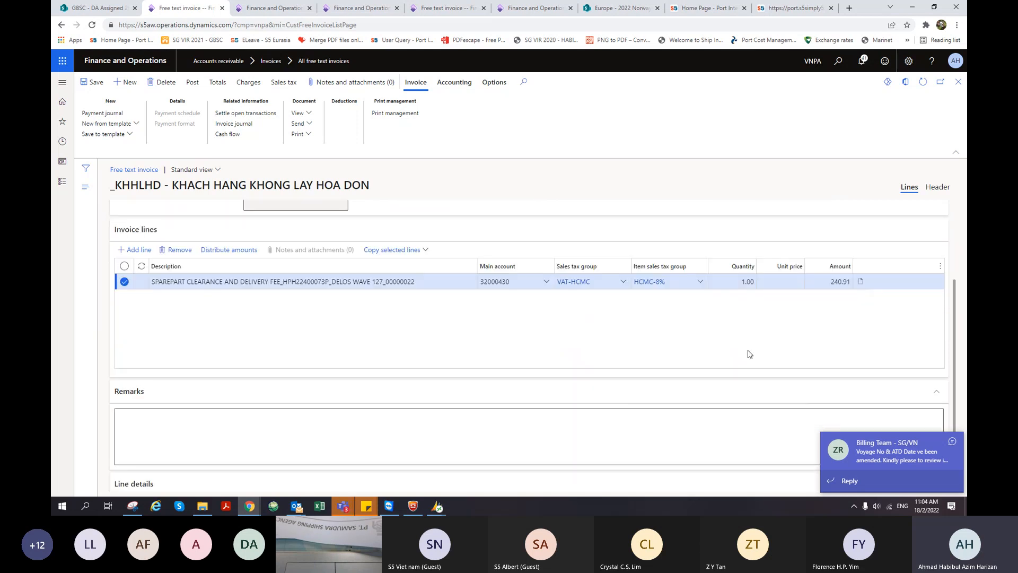
{"action": "scroll", "coordinate": [753, 352], "scroll_direction": "down", "scroll_amount": 2}
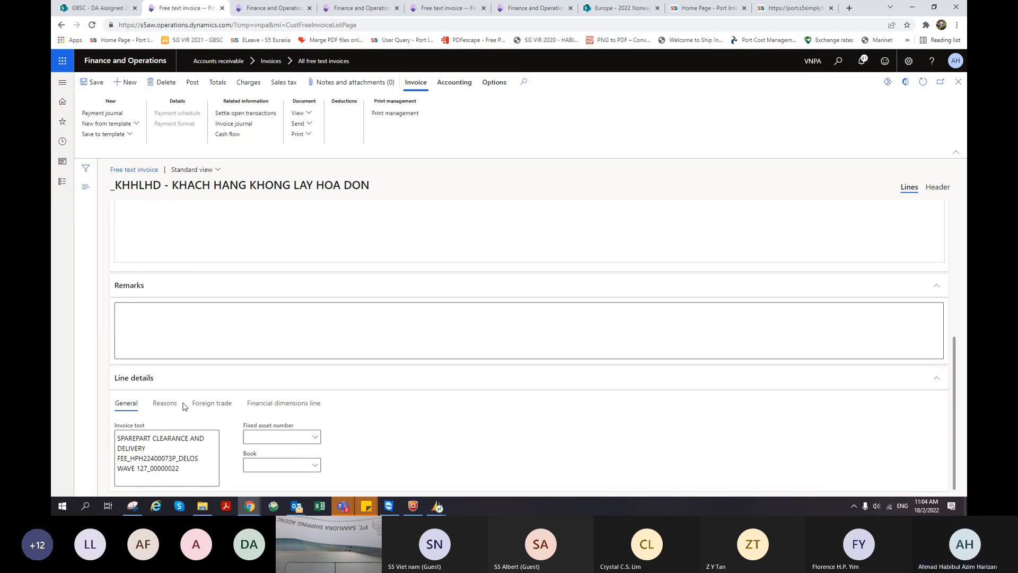
- In the line's Financial dimensions, set the Branch to SGN
{"action": "left_click", "coordinate": [302, 404]}
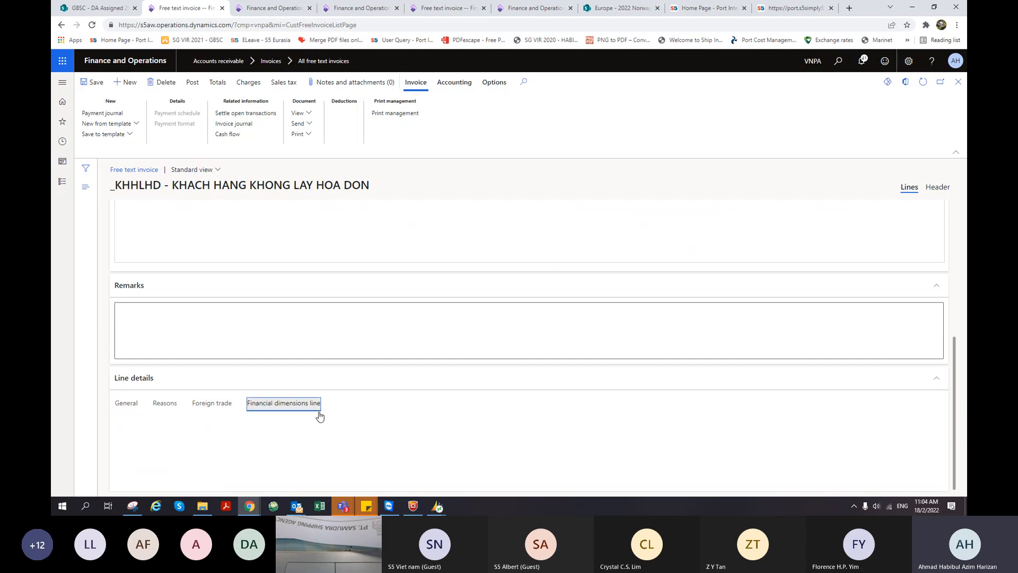
{"action": "scroll", "coordinate": [409, 404], "scroll_direction": "down", "scroll_amount": 2}
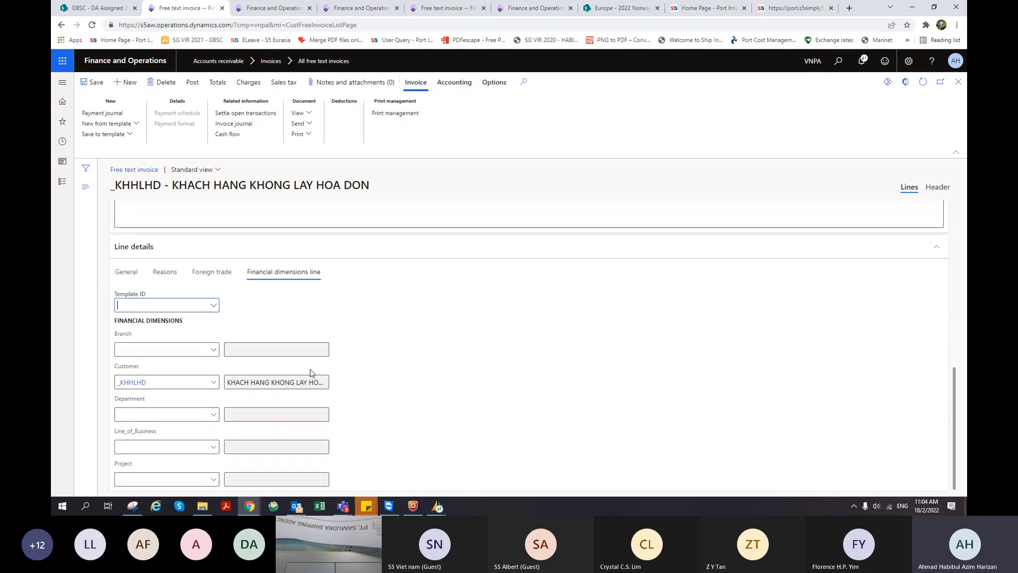
{"action": "left_click", "coordinate": [176, 346]}
{"action": "type", "text": "sgn"}
{"action": "key", "text": "Return"}
- Set Line_of_Business to PA – Port Agency and commit it
{"action": "left_click", "coordinate": [147, 447]}
{"action": "type", "text": "pa"}
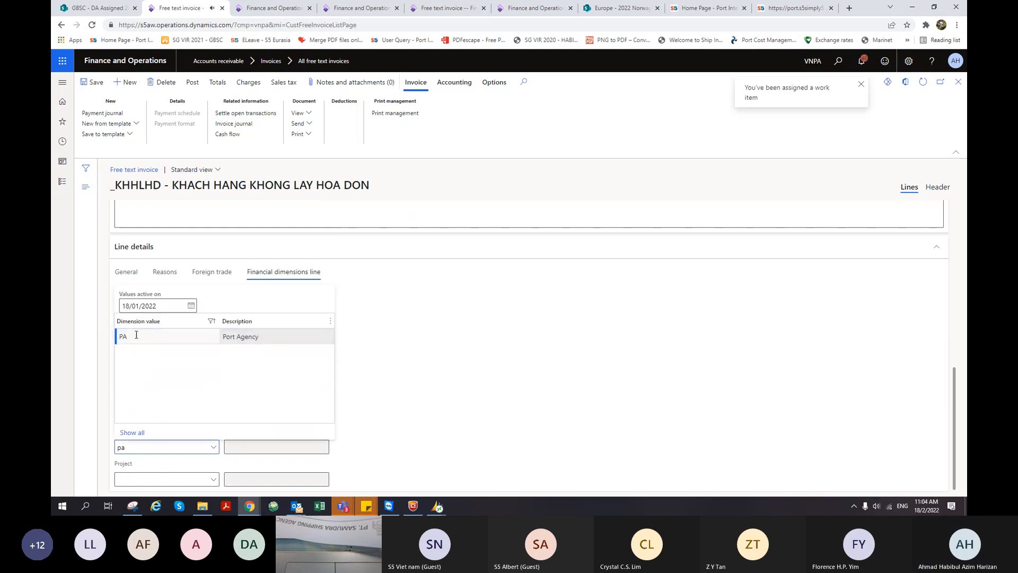
{"action": "left_click", "coordinate": [136, 336]}
{"action": "scroll", "coordinate": [445, 432], "scroll_direction": "up", "scroll_amount": 3}
{"action": "scroll", "coordinate": [445, 432], "scroll_direction": "up", "scroll_amount": 4}
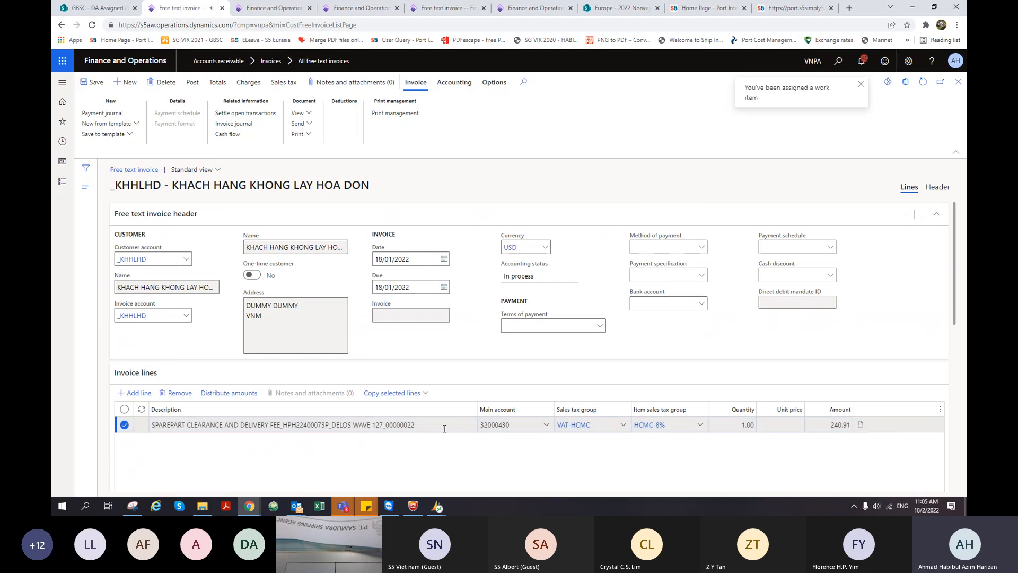
{"action": "scroll", "coordinate": [444, 428], "scroll_direction": "down", "scroll_amount": 7}
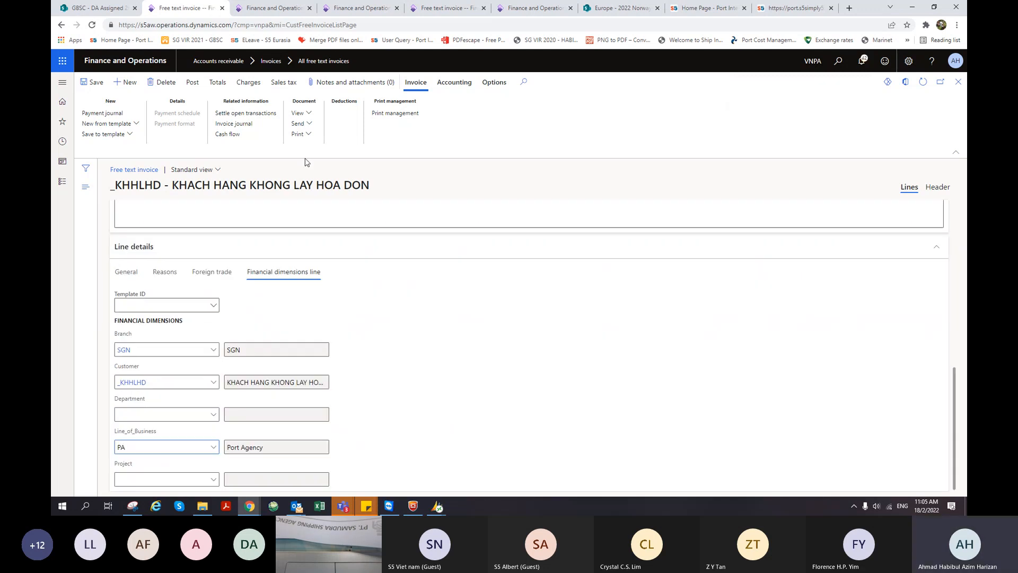
{"action": "left_click", "coordinate": [306, 117]}
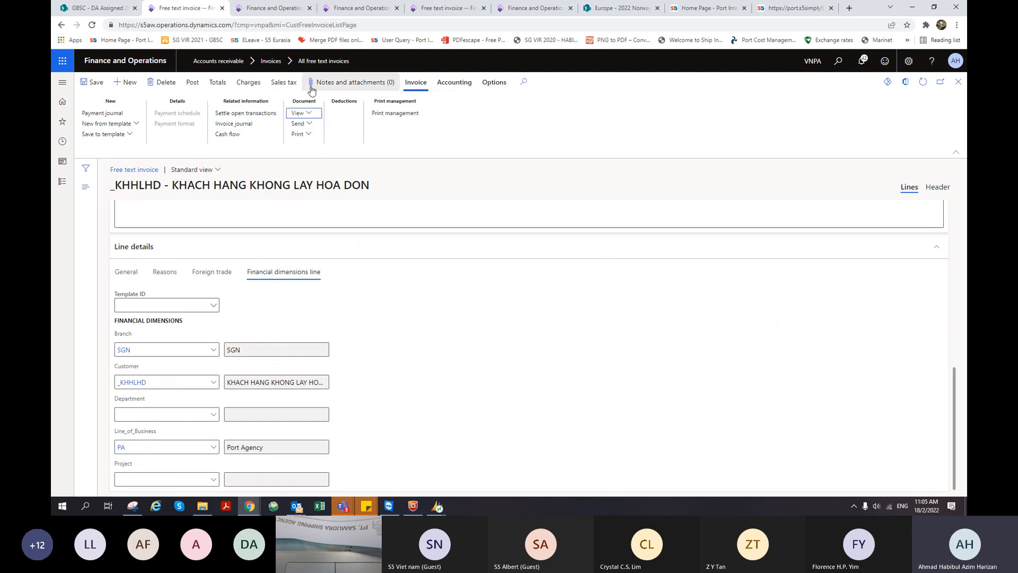
{"action": "left_click", "coordinate": [307, 116]}
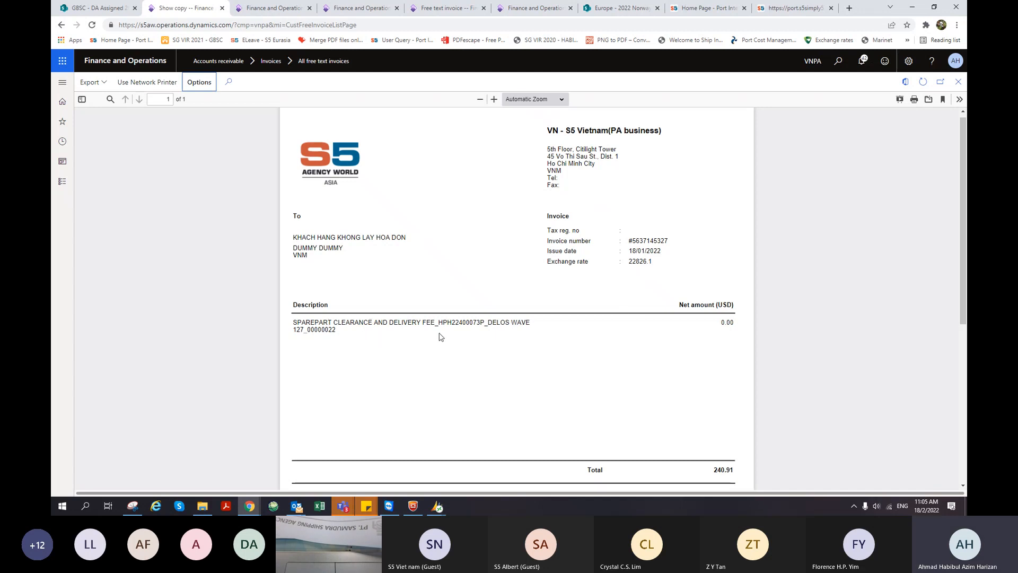
{"action": "scroll", "coordinate": [439, 337], "scroll_direction": "down", "scroll_amount": 1}
{"action": "scroll", "coordinate": [543, 232], "scroll_direction": "up", "scroll_amount": 1}
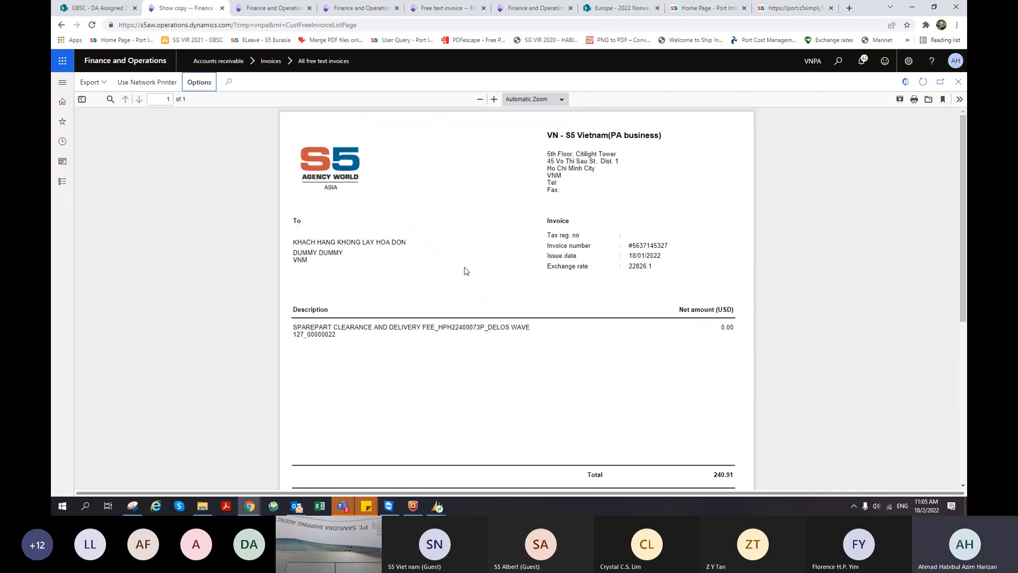
{"action": "scroll", "coordinate": [459, 356], "scroll_direction": "down", "scroll_amount": 1}
{"action": "scroll", "coordinate": [679, 425], "scroll_direction": "down", "scroll_amount": 3}
{"action": "scroll", "coordinate": [675, 419], "scroll_direction": "up", "scroll_amount": 1}
{"action": "scroll", "coordinate": [675, 419], "scroll_direction": "up", "scroll_amount": 5}
{"action": "left_click", "coordinate": [958, 81]}
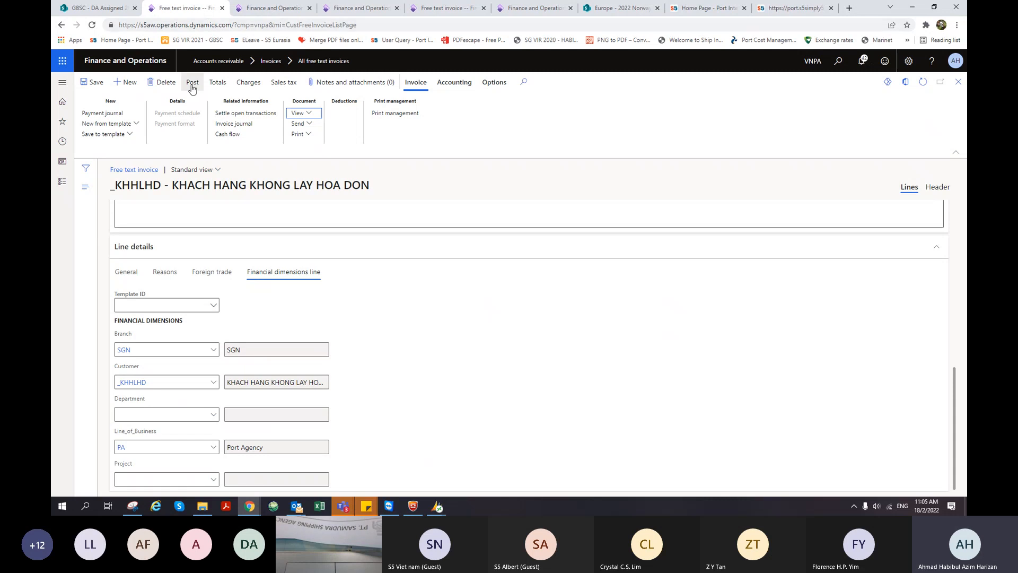
{"action": "scroll", "coordinate": [428, 412], "scroll_direction": "up", "scroll_amount": 1}
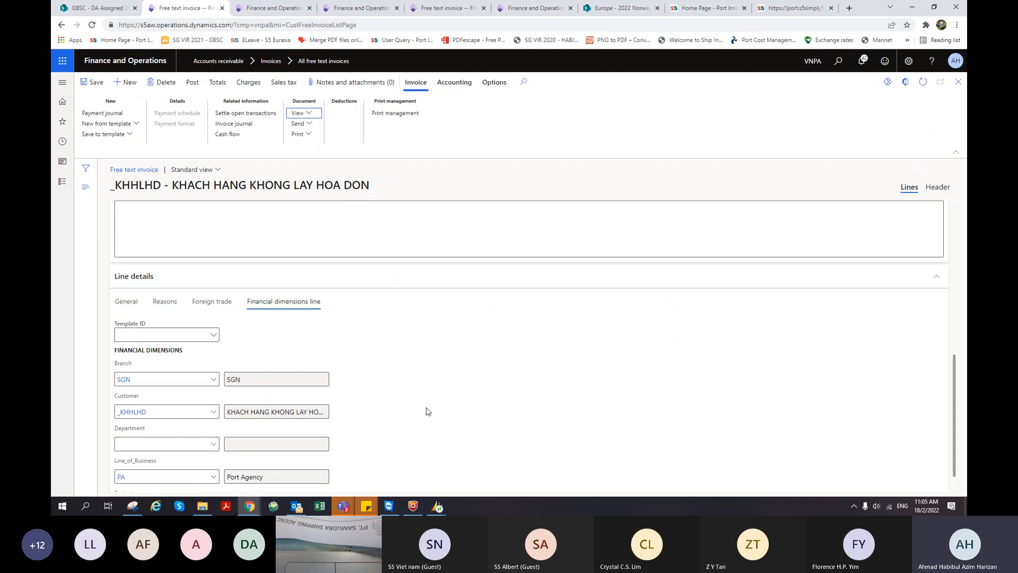
{"action": "scroll", "coordinate": [428, 411], "scroll_direction": "up", "scroll_amount": 5}
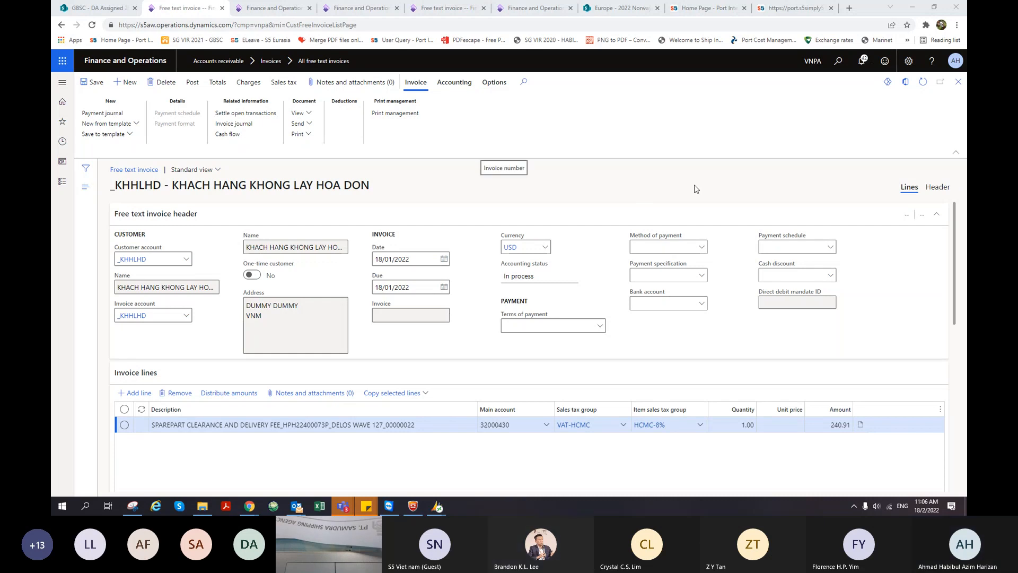
- Switch the free text invoice to its Header view
{"action": "left_click", "coordinate": [937, 188]}
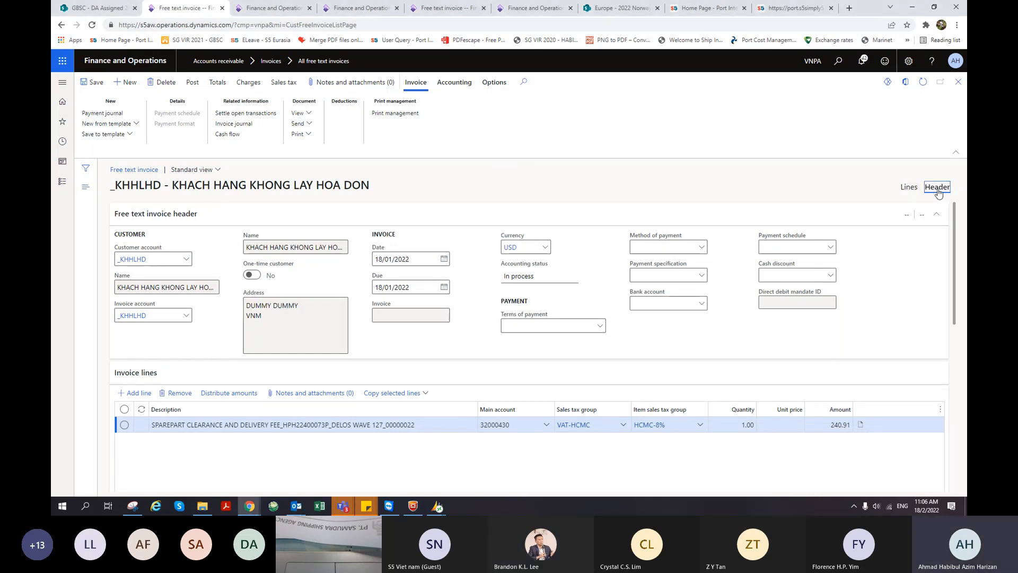
{"action": "left_click", "coordinate": [910, 190]}
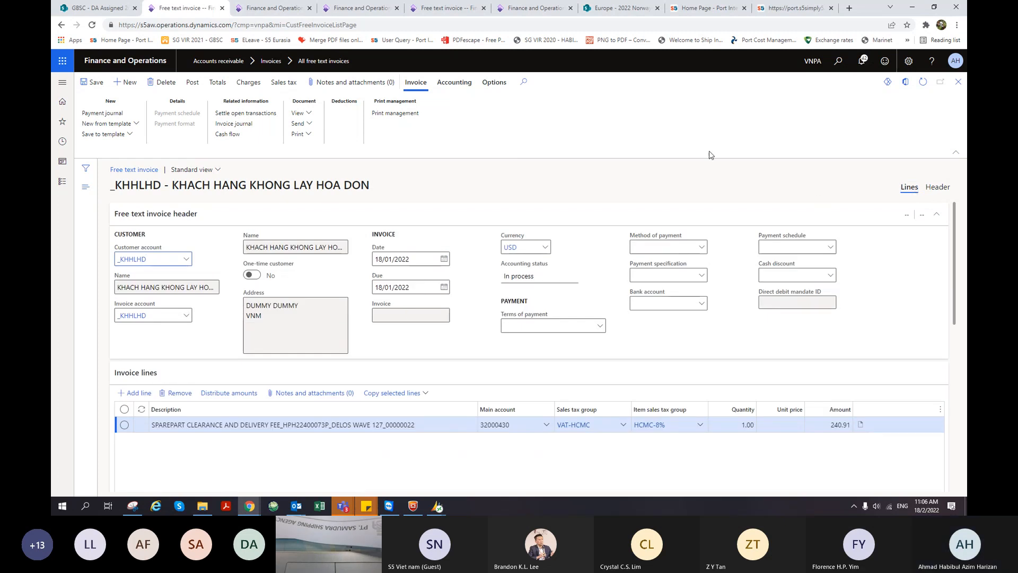
{"action": "left_click", "coordinate": [937, 189]}
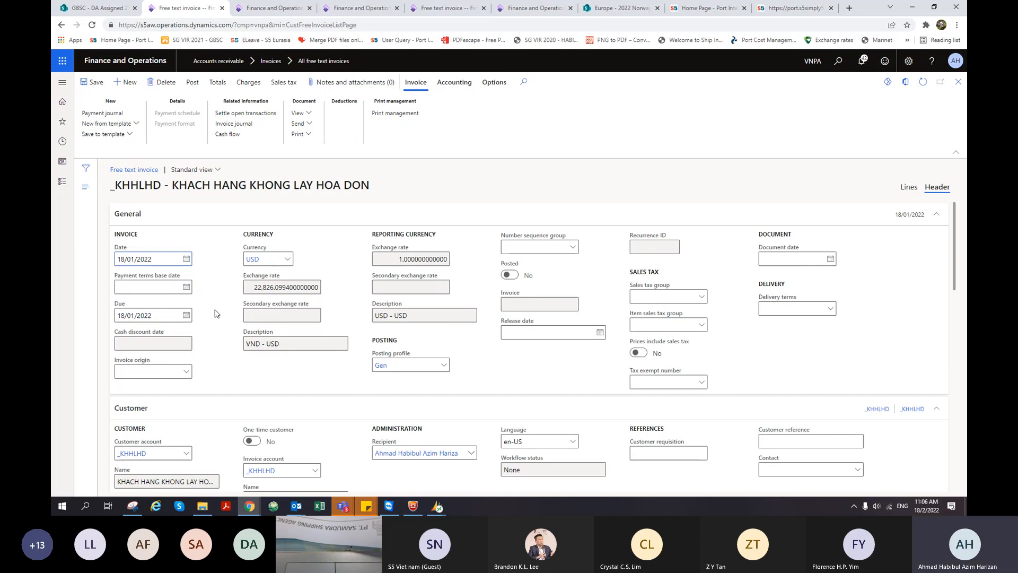
- Select the 22,826.0994 USD exchange rate value in the General section
{"action": "left_click_drag", "start_coordinate": [253, 289], "coordinate": [319, 288]}
{"action": "left_click", "coordinate": [264, 285]}
{"action": "left_click_drag", "start_coordinate": [254, 287], "coordinate": [294, 294]}
{"action": "left_click", "coordinate": [292, 287]}
{"action": "left_click_drag", "start_coordinate": [255, 287], "coordinate": [321, 288]}
{"action": "left_click", "coordinate": [307, 288]}
{"action": "left_click", "coordinate": [257, 286]}
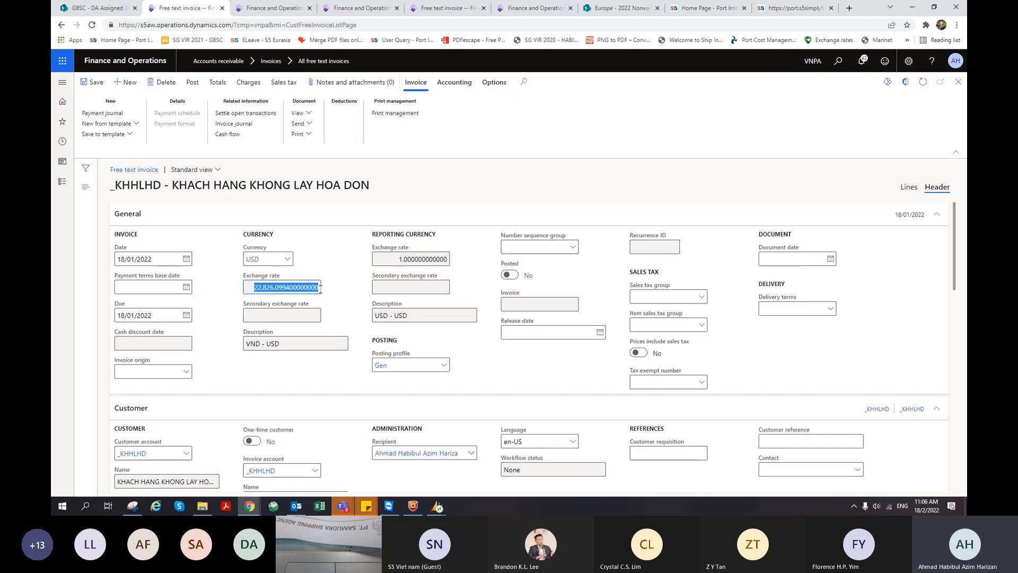
{"action": "left_click", "coordinate": [270, 287]}
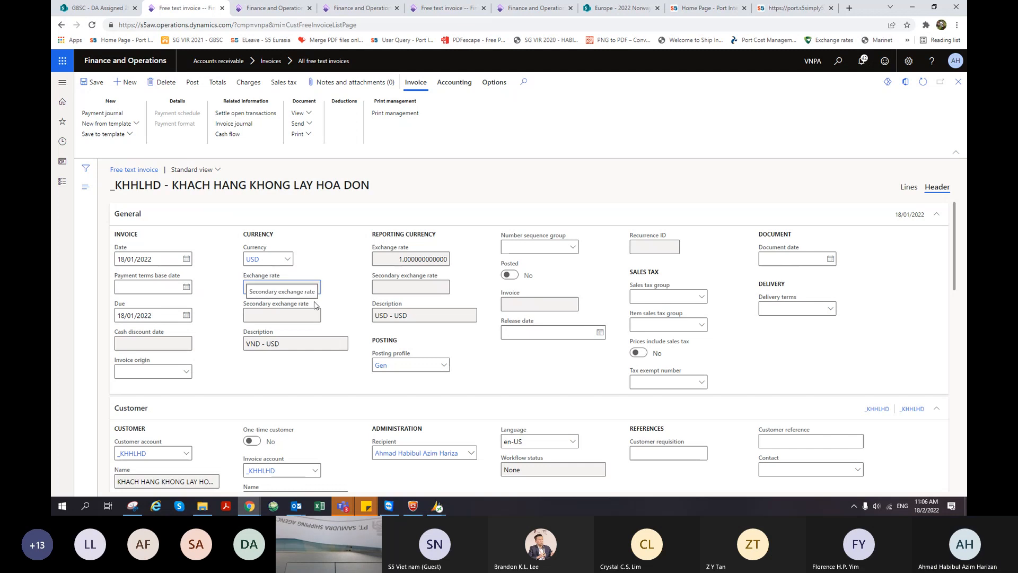
{"action": "scroll", "coordinate": [316, 303], "scroll_direction": "down", "scroll_amount": 1}
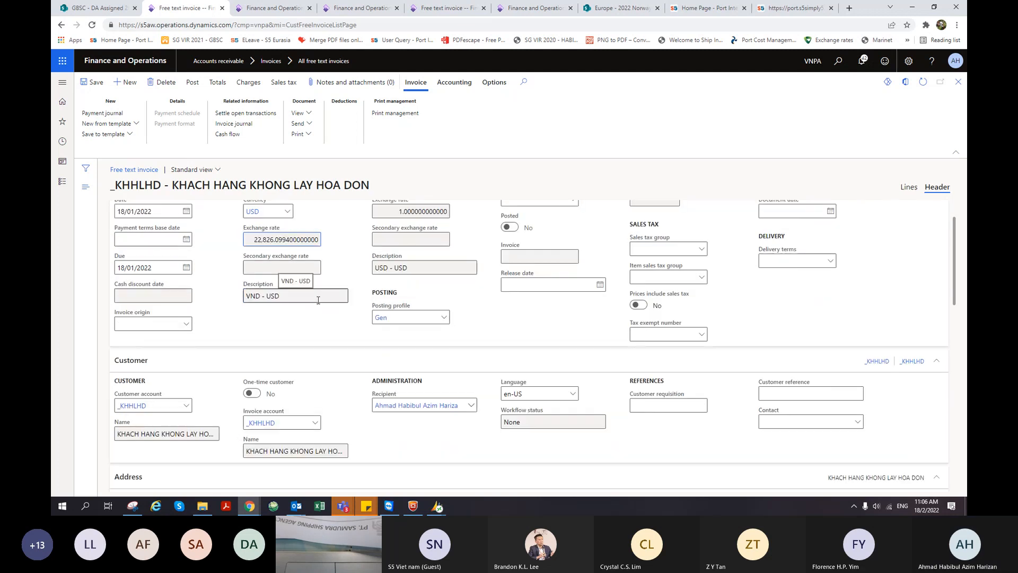
{"action": "scroll", "coordinate": [318, 300], "scroll_direction": "down", "scroll_amount": 1}
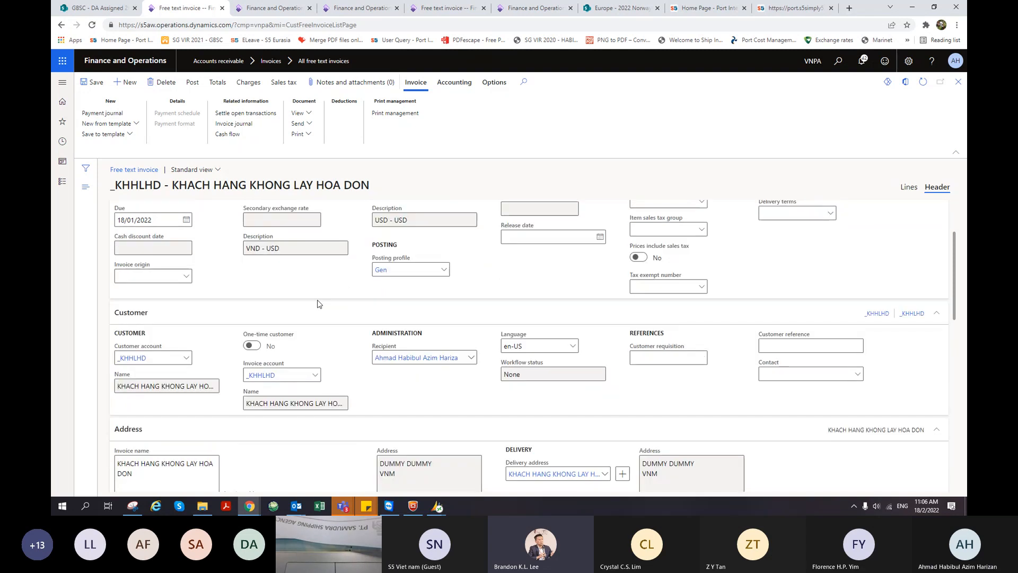
{"action": "scroll", "coordinate": [319, 303], "scroll_direction": "up", "scroll_amount": 2}
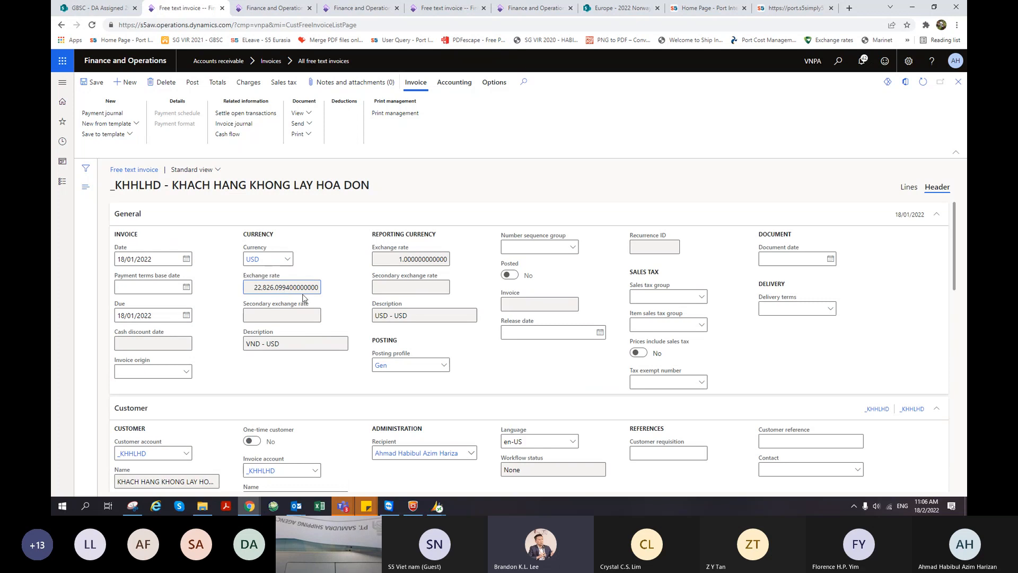
{"action": "left_click_drag", "start_coordinate": [257, 290], "coordinate": [320, 292]}
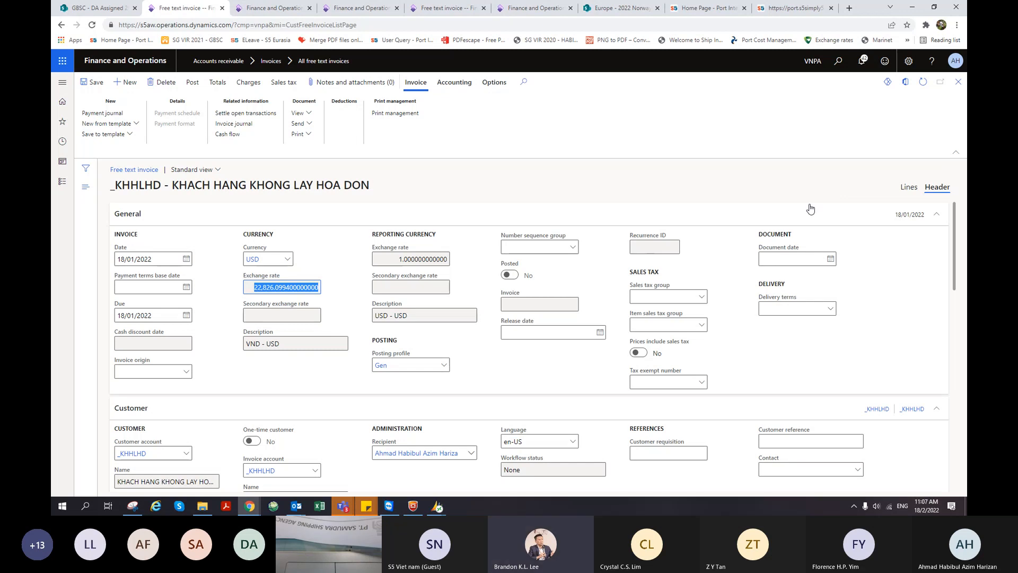
- Switch the invoice back to the Lines view
{"action": "left_click", "coordinate": [906, 189]}
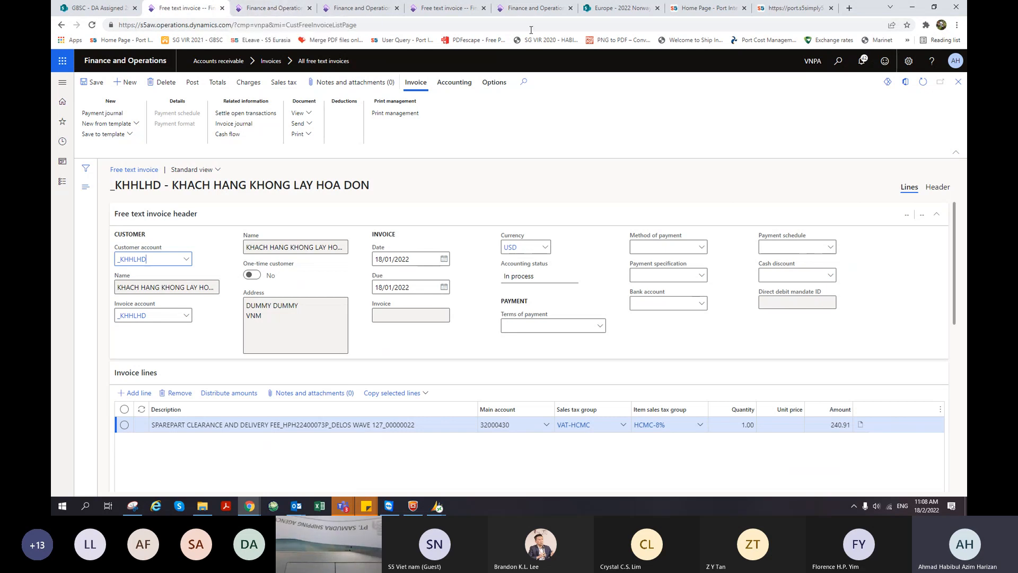
- Restart the expired Invoice journal session, then return to the _KHHLHD free text invoice tab
{"action": "left_click", "coordinate": [280, 10]}
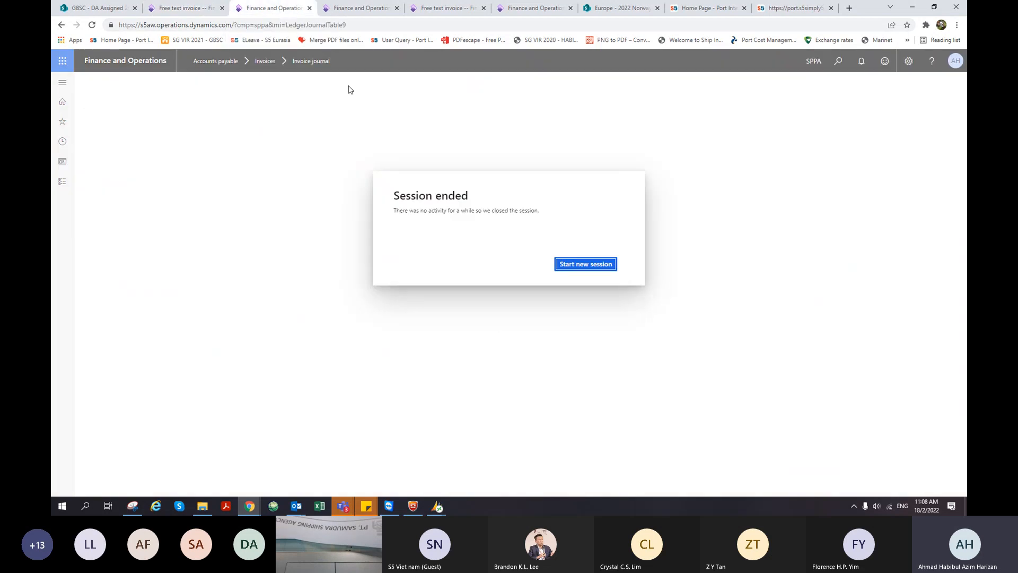
{"action": "left_click", "coordinate": [518, 9]}
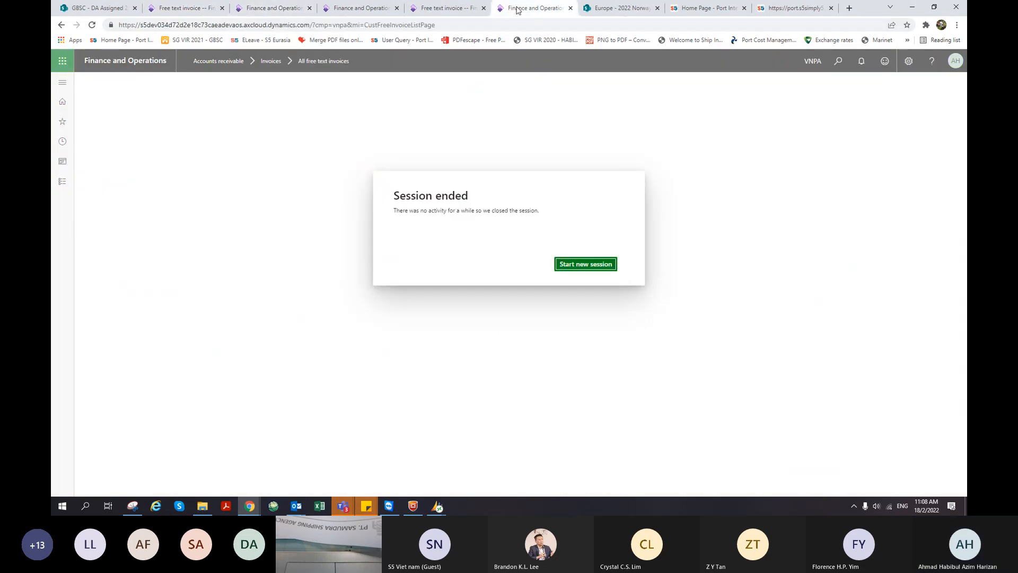
{"action": "left_click", "coordinate": [446, 9]}
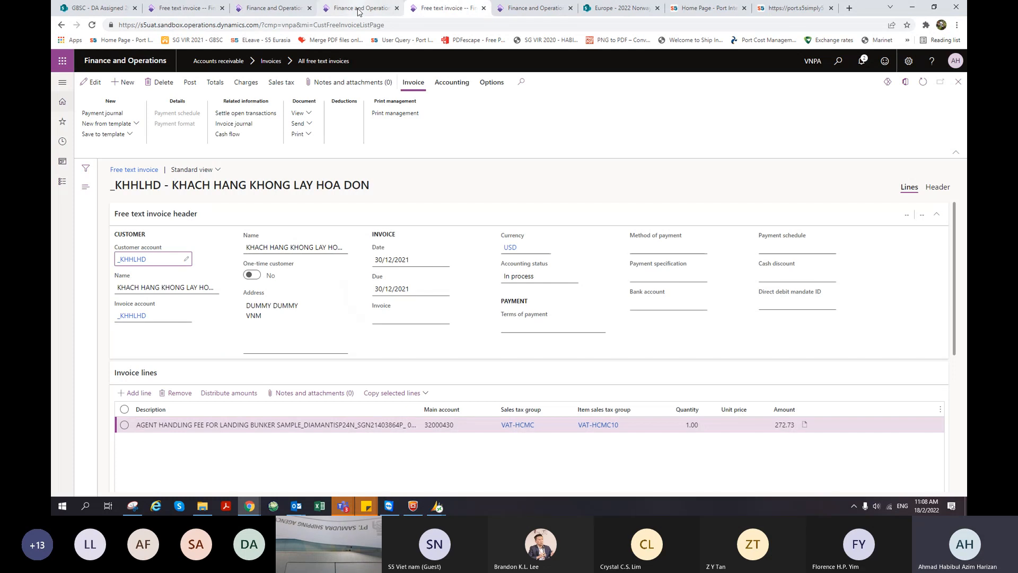
{"action": "left_click", "coordinate": [375, 14]}
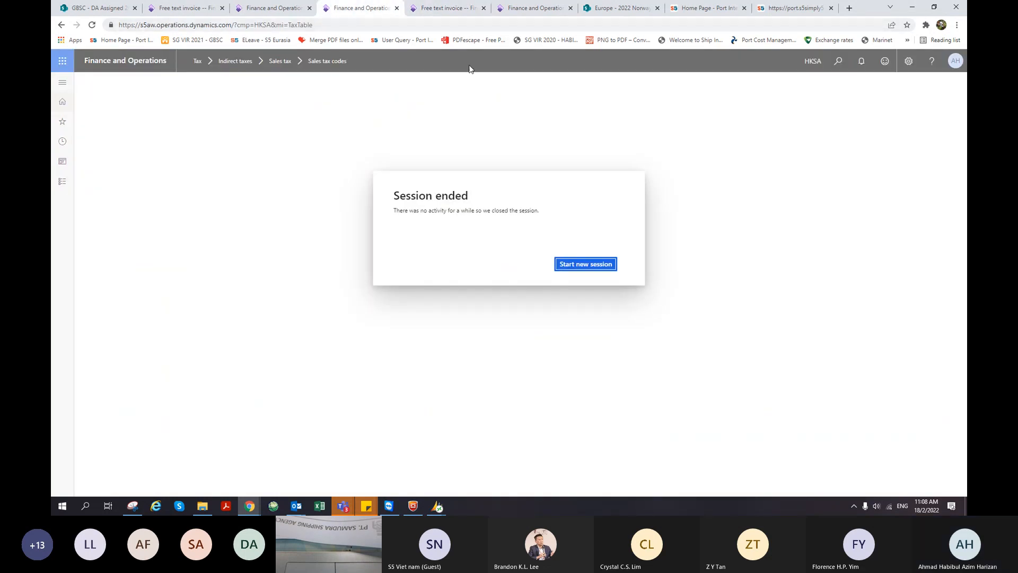
{"action": "left_click", "coordinate": [523, 10]}
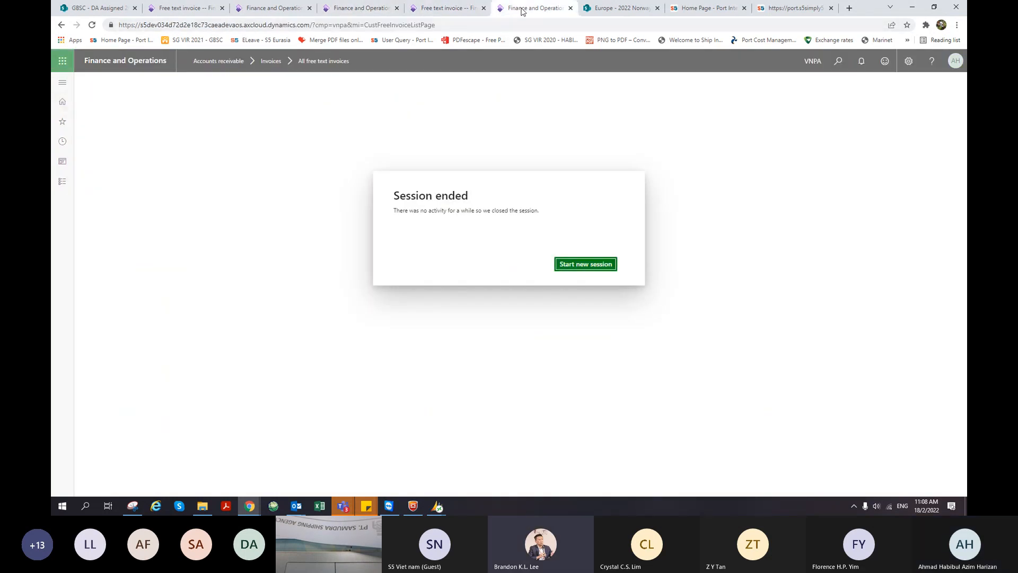
{"action": "left_click", "coordinate": [435, 10]}
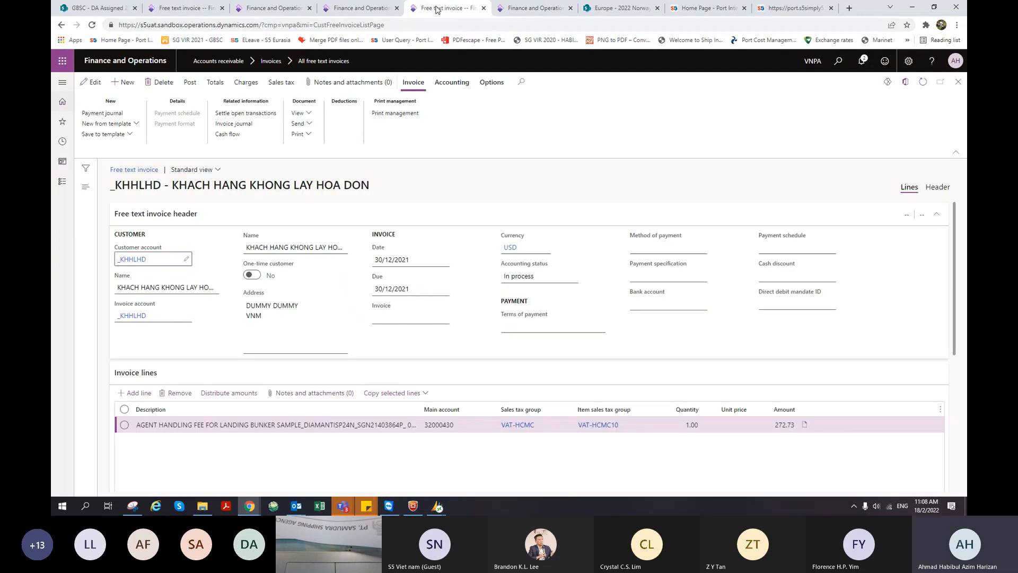
{"action": "left_click", "coordinate": [273, 8]}
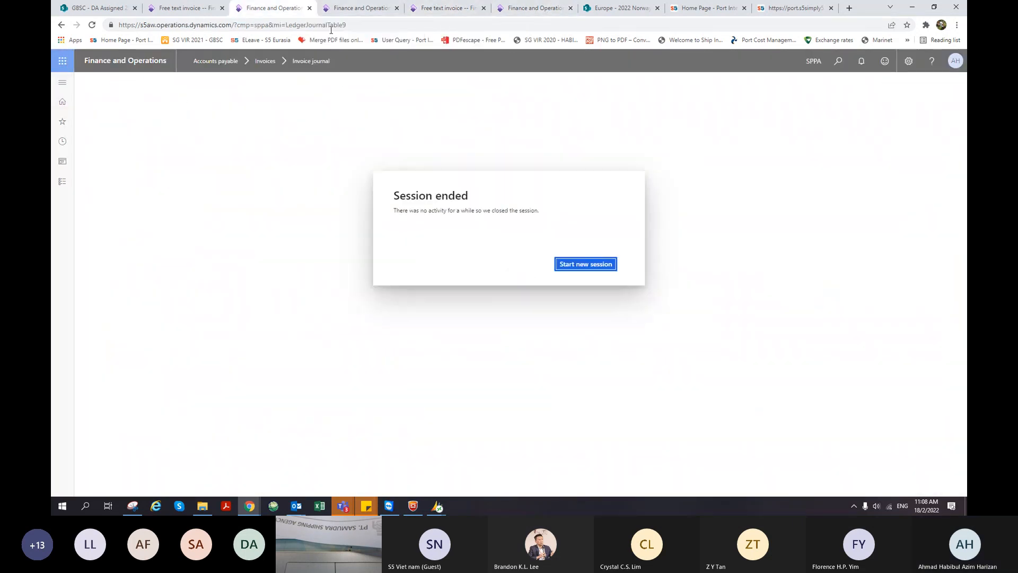
{"action": "left_click", "coordinate": [578, 263]}
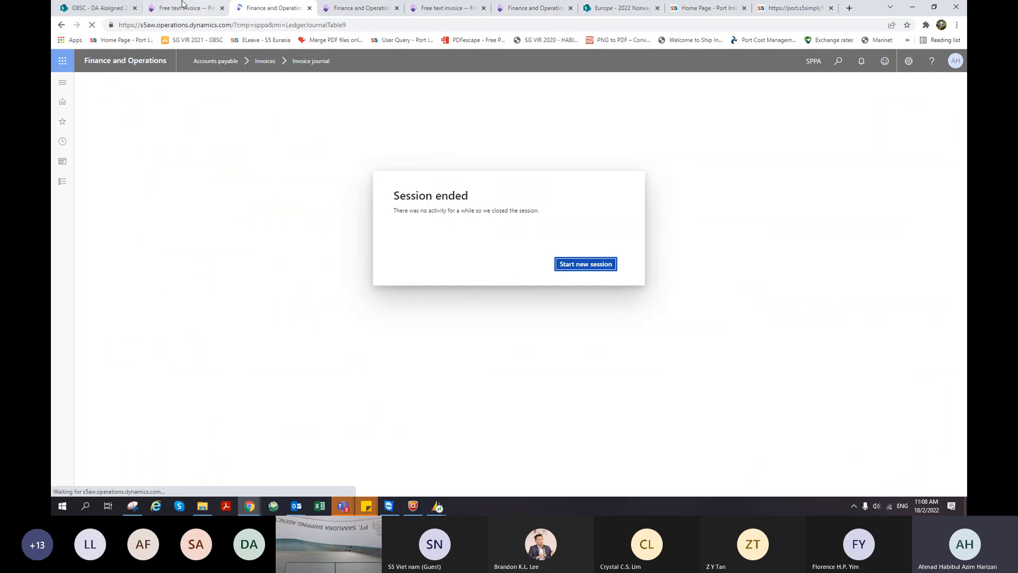
{"action": "left_click", "coordinate": [202, 8]}
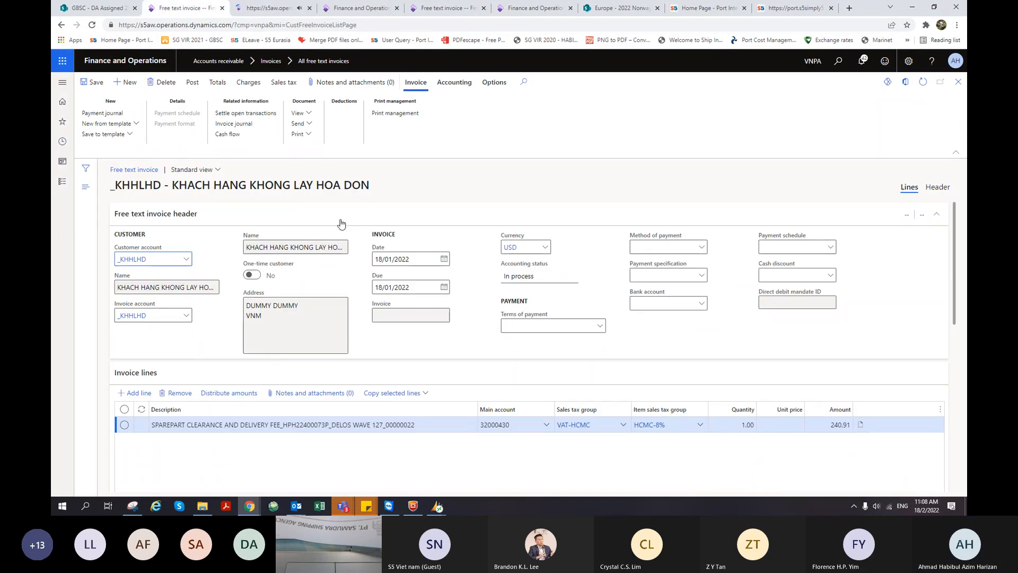
{"action": "left_click", "coordinate": [241, 125]}
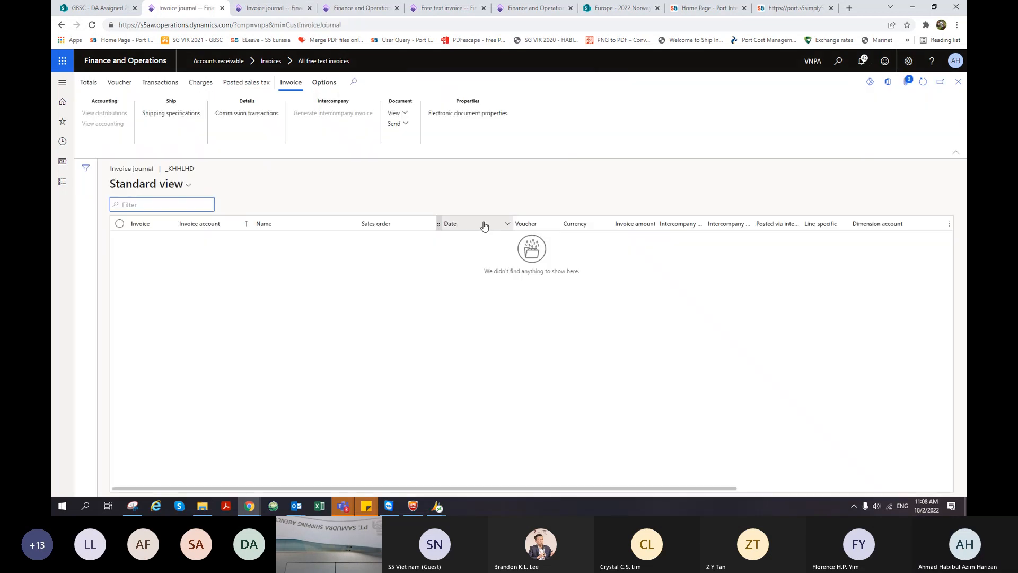
{"action": "left_click", "coordinate": [958, 81]}
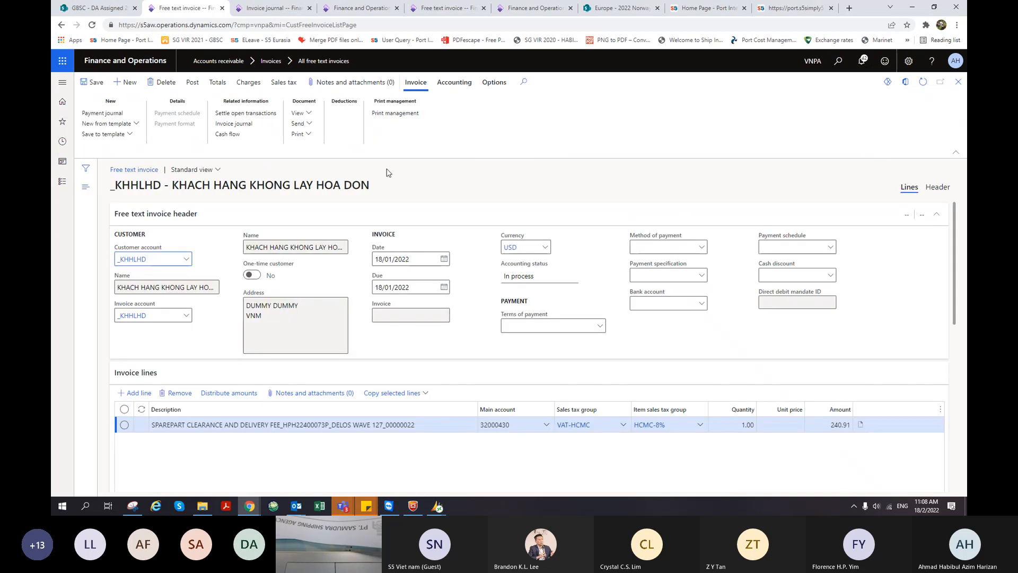
{"action": "left_click", "coordinate": [451, 88]}
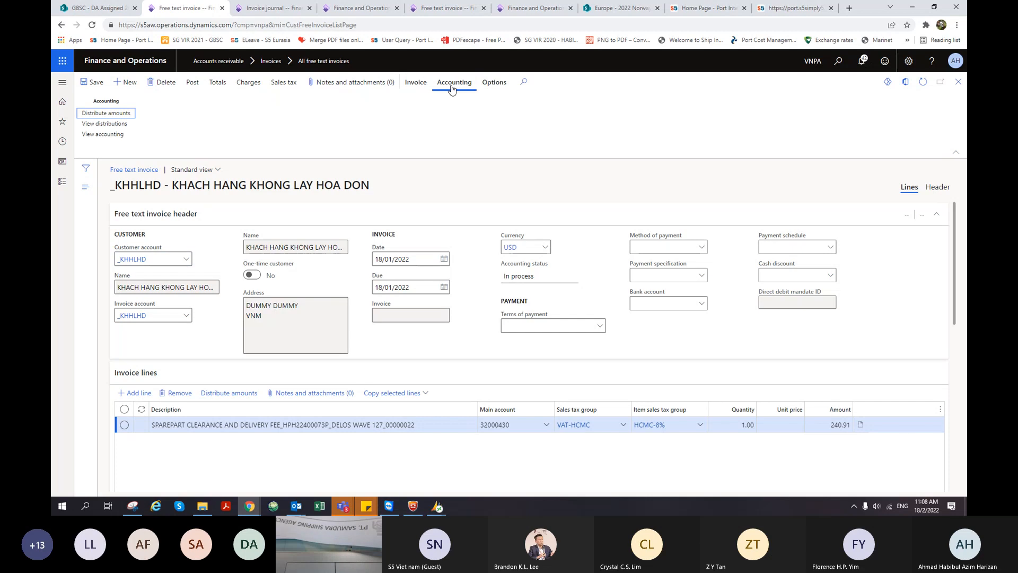
{"action": "left_click", "coordinate": [429, 88]}
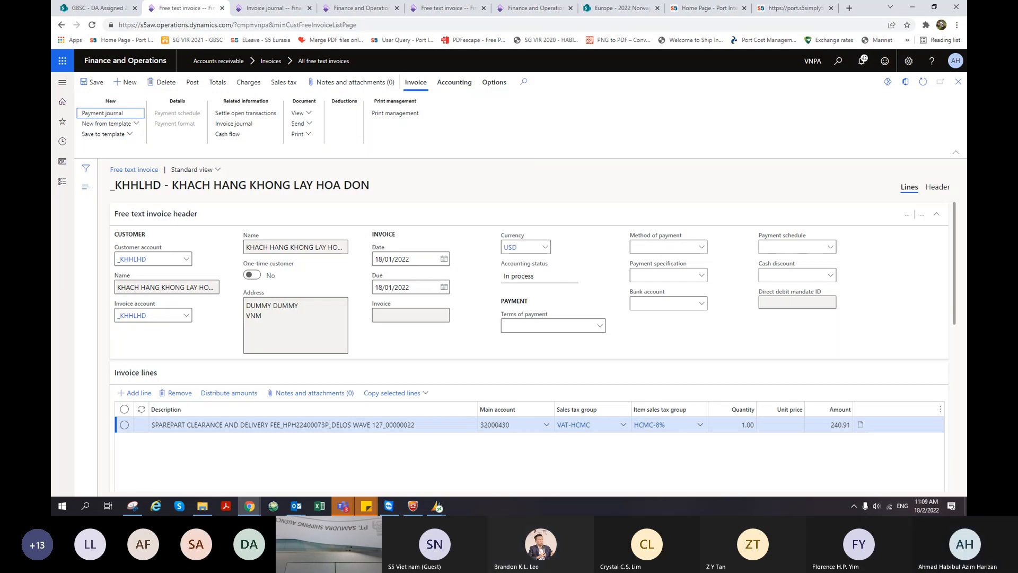
- Show a copy of the invoice, highlight its amounts and 240.91 USD total, then close it
{"action": "left_click", "coordinate": [300, 114]}
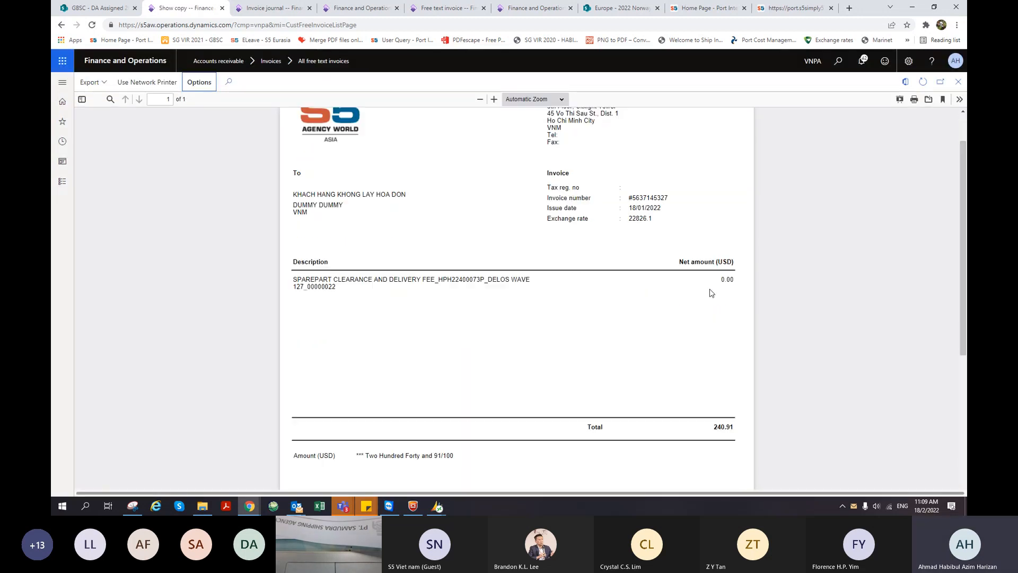
{"action": "left_click", "coordinate": [714, 282]}
{"action": "mouse_move", "coordinate": [714, 281]}
{"action": "left_mouse_down"}
{"action": "mouse_move", "coordinate": [731, 289]}
{"action": "mouse_move", "coordinate": [728, 280]}
{"action": "left_mouse_up"}
{"action": "left_click", "coordinate": [728, 288]}
{"action": "left_click", "coordinate": [729, 287]}
{"action": "left_click", "coordinate": [727, 280]}
{"action": "left_click", "coordinate": [713, 282]}
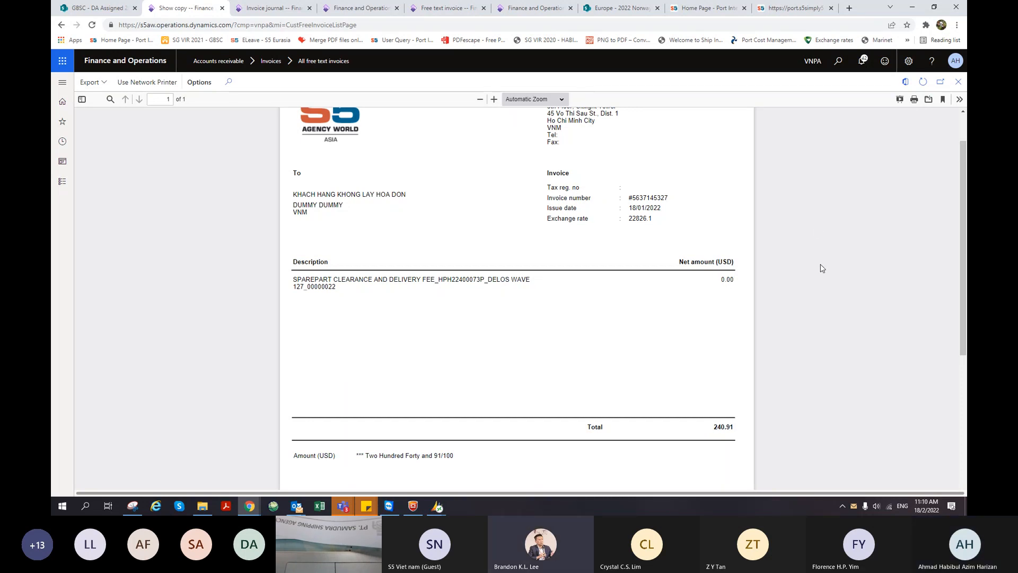
{"action": "left_click", "coordinate": [958, 82]}
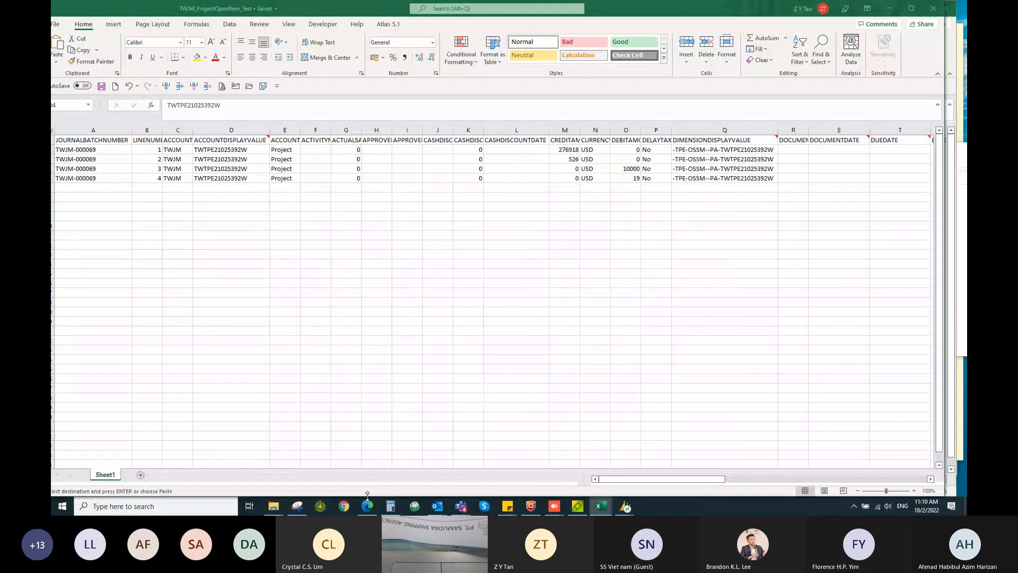
- Switch from Excel to the SharePoint GBSC - D365 Training Video browser tab
{"action": "left_click", "coordinate": [368, 506]}
{"action": "left_click", "coordinate": [467, 7]}
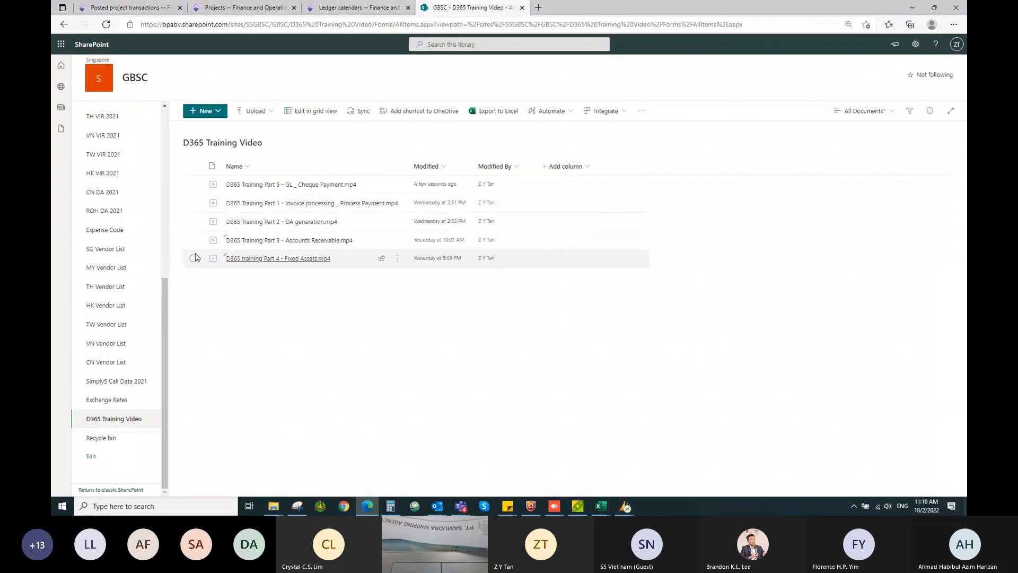
- In a new tab, open the New Vendor Request list from its bookmark and add a new task
{"action": "left_click", "coordinate": [539, 9]}
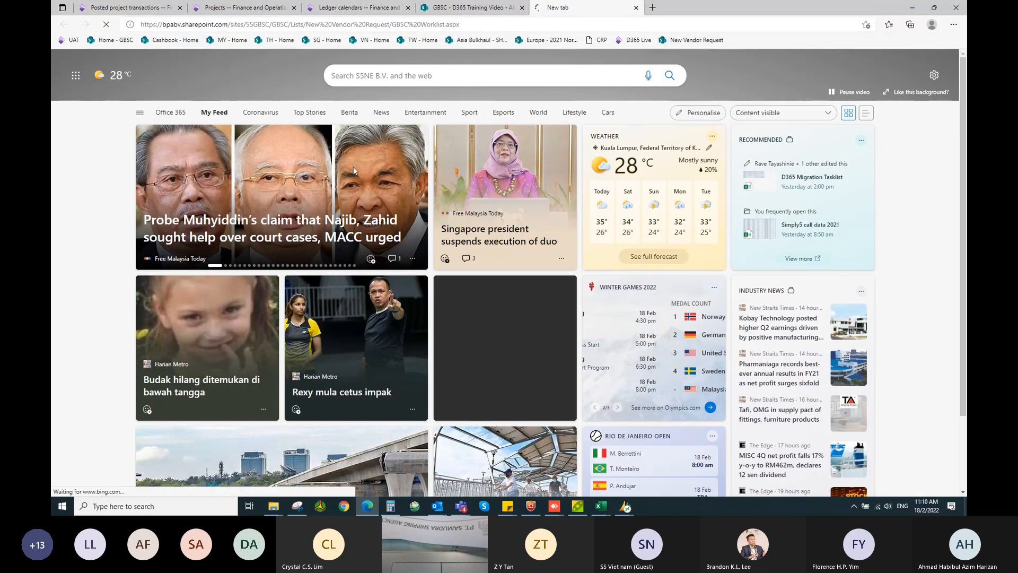
{"action": "left_click", "coordinate": [696, 40]}
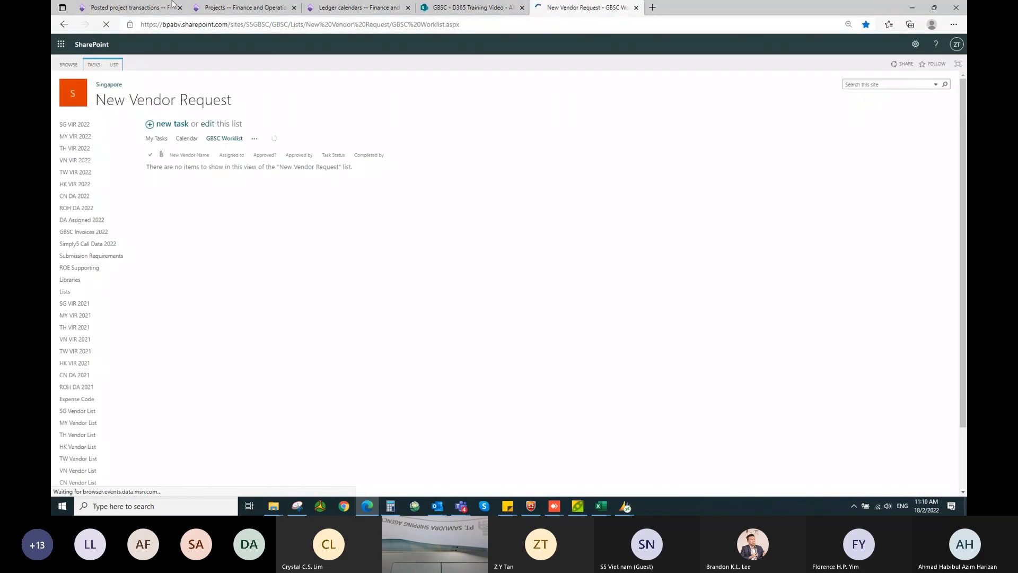
{"action": "scroll", "coordinate": [85, 366], "scroll_direction": "down", "scroll_amount": 2}
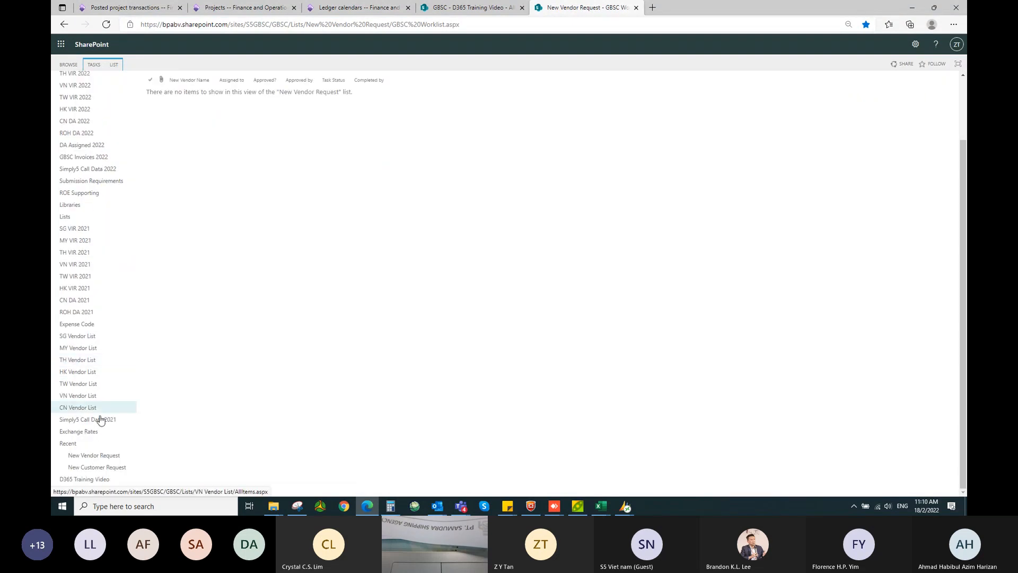
{"action": "left_click", "coordinate": [93, 459]}
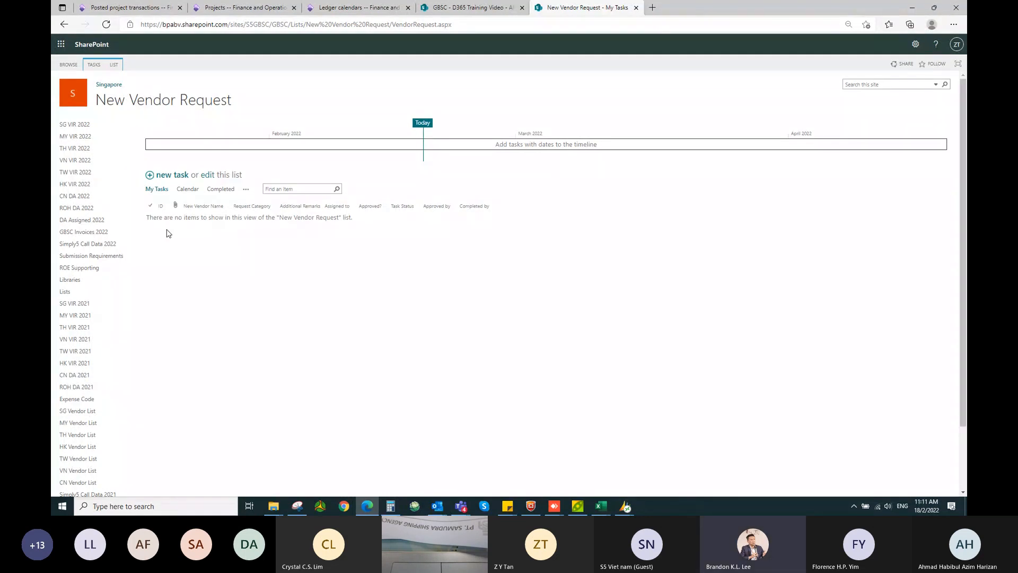
{"action": "left_click", "coordinate": [153, 178]}
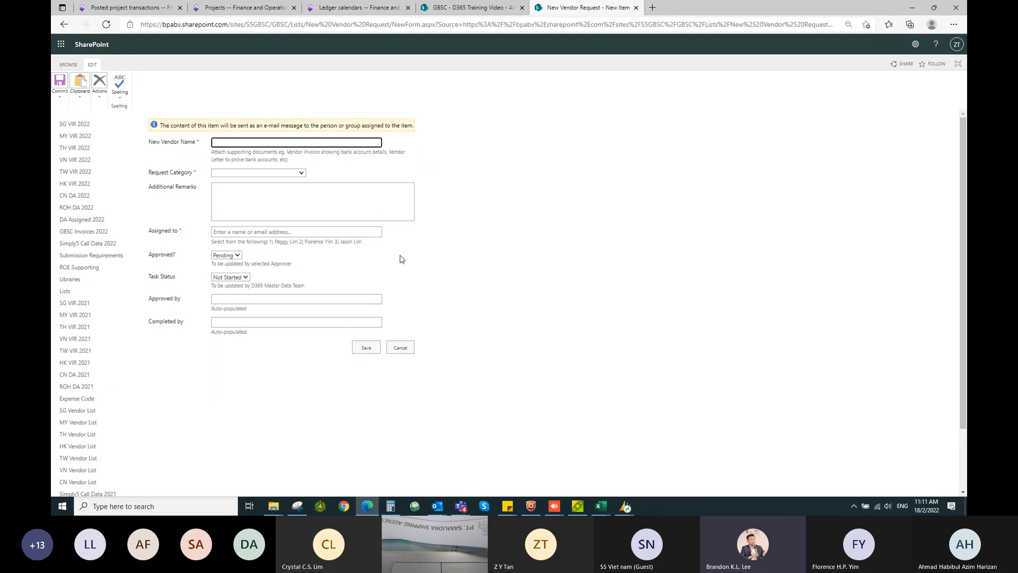
- Fill New Vendor Name with ZY Sdn. Bhd. from the saved suggestions
{"action": "left_click", "coordinate": [301, 173]}
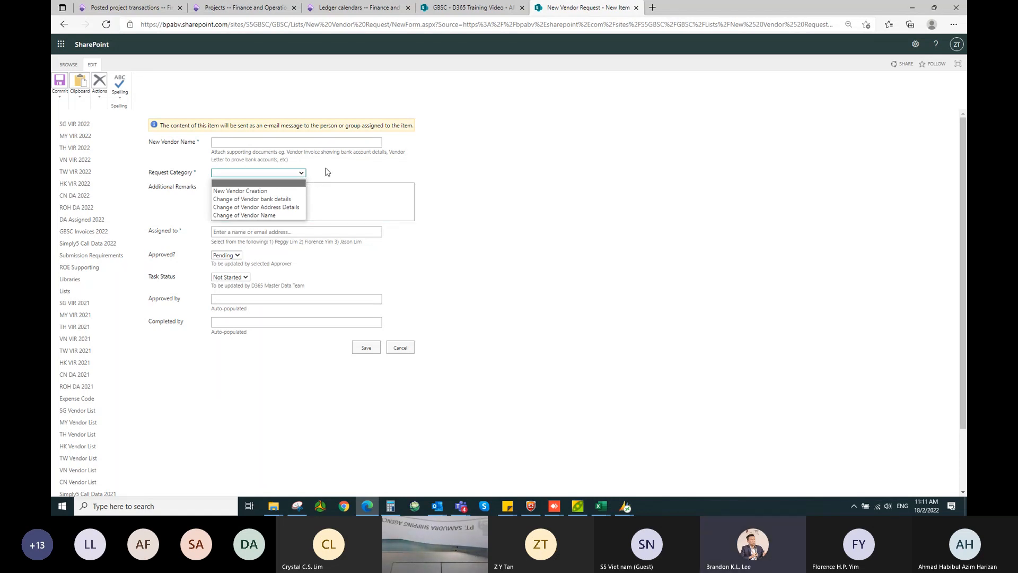
{"action": "left_click", "coordinate": [264, 142]}
{"action": "left_click", "coordinate": [264, 141]}
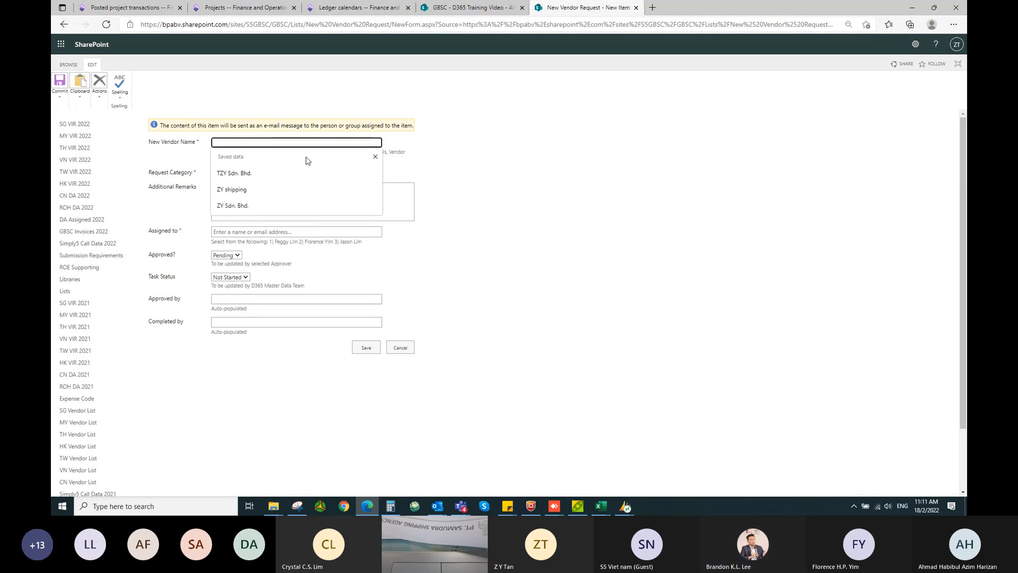
{"action": "left_click", "coordinate": [297, 205]}
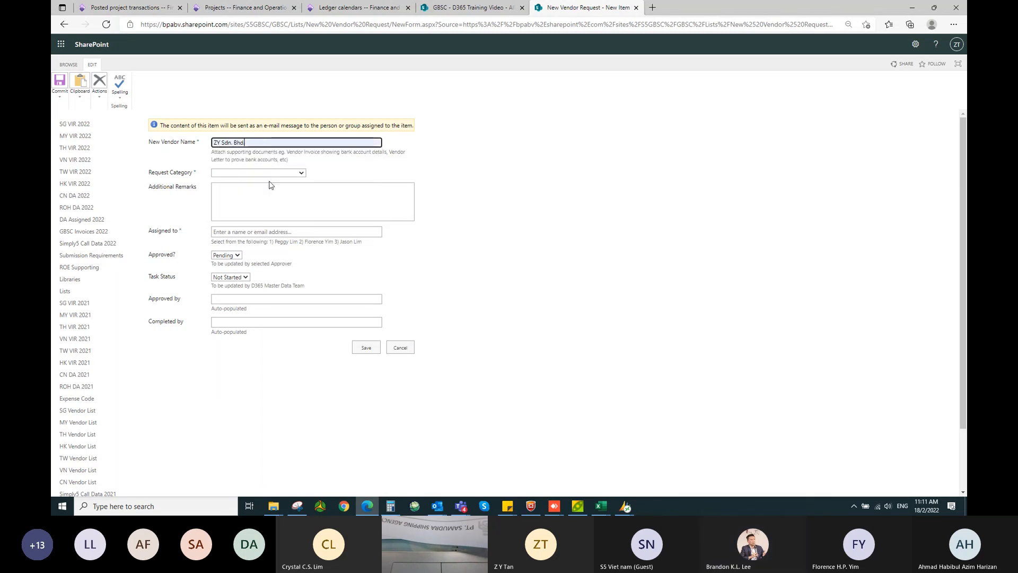
- Set Request Category to New Vendor Creation after reviewing the other category options
{"action": "left_click", "coordinate": [296, 174]}
{"action": "left_click", "coordinate": [271, 191]}
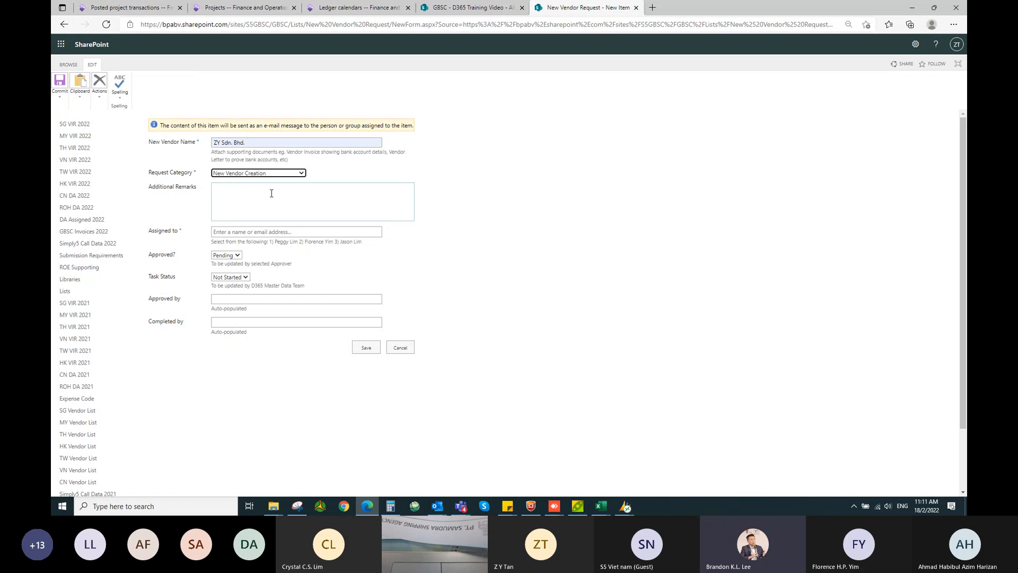
{"action": "left_click", "coordinate": [300, 175]}
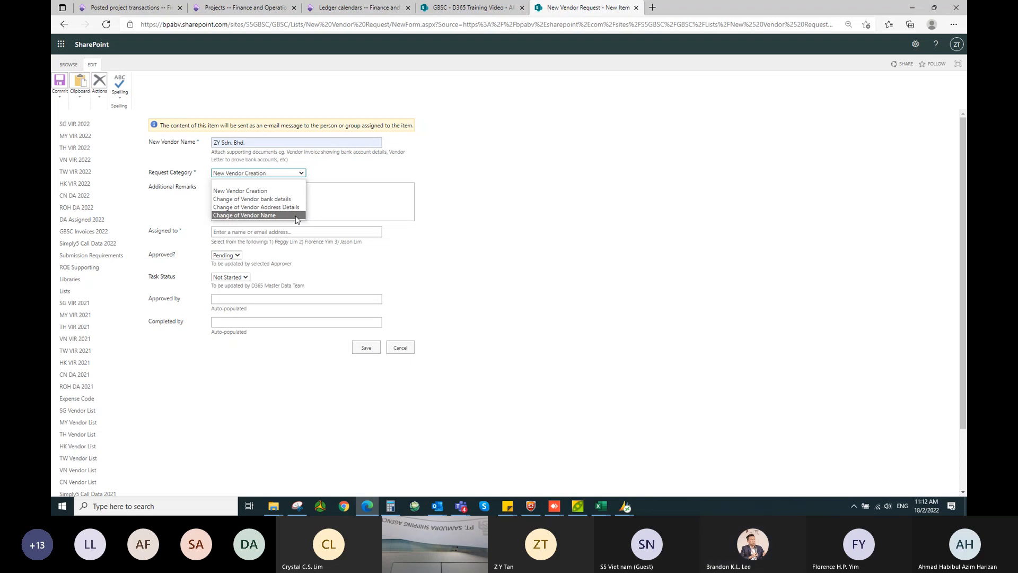
{"action": "left_click", "coordinate": [315, 174]}
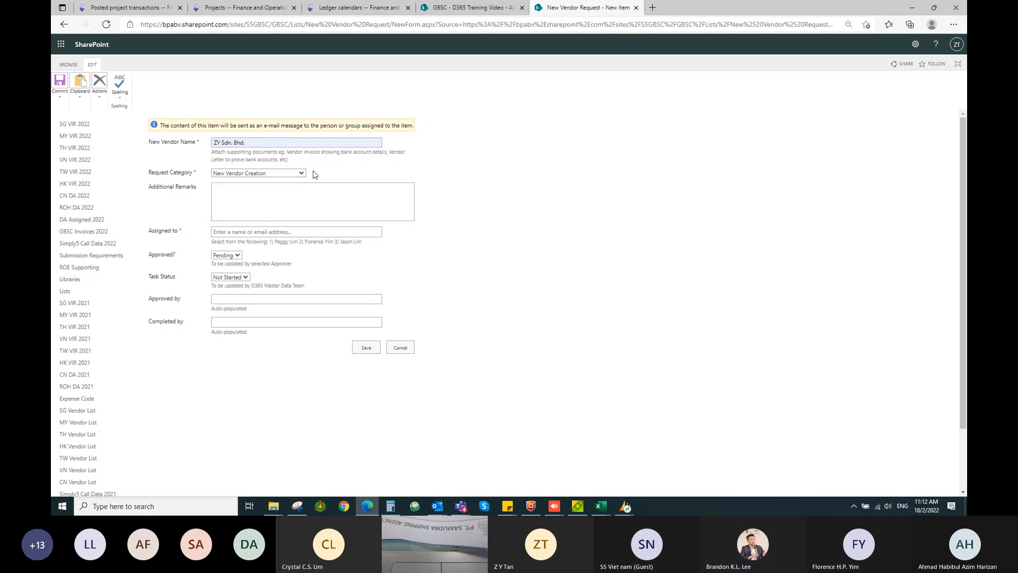
- Enter 'urgent' in Additional Remarks and assign the request to the matching approver
{"action": "left_click", "coordinate": [284, 195]}
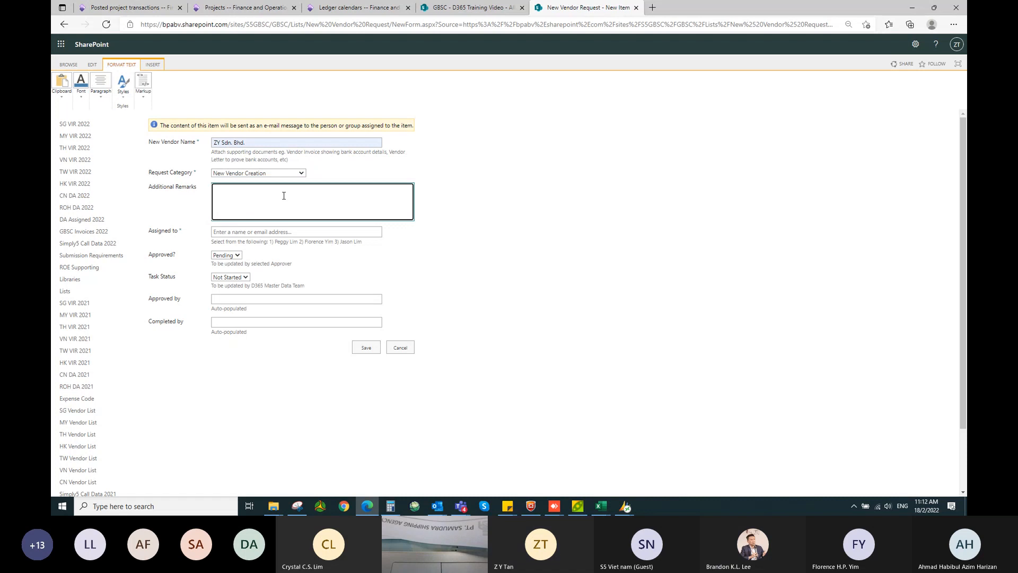
{"action": "type", "text": "urgent"}
{"action": "left_click", "coordinate": [271, 234]}
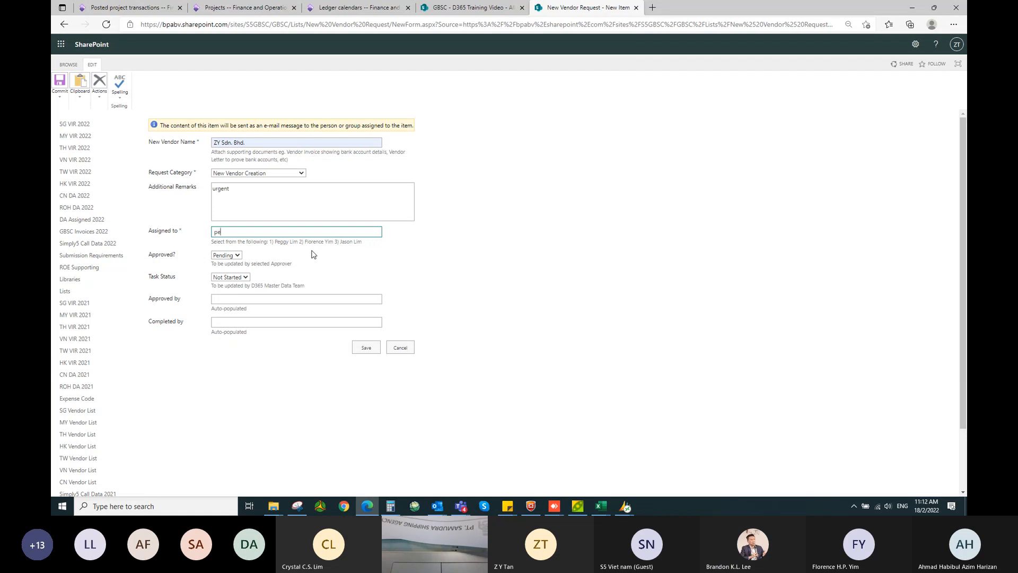
{"action": "type", "text": "ggy"}
{"action": "left_click", "coordinate": [274, 249]}
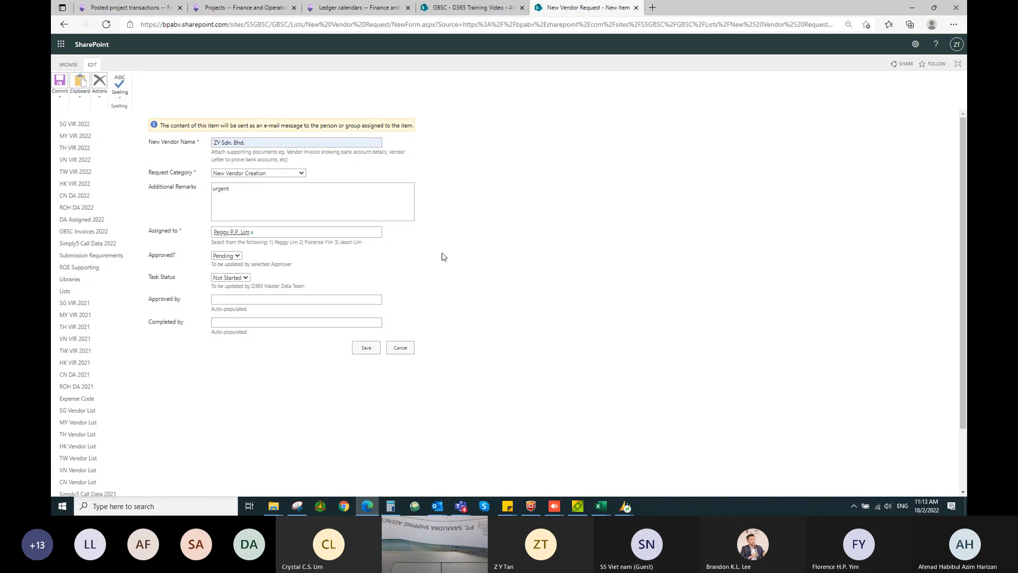
- Bring up the Commit save options for the vendor request
{"action": "scroll", "coordinate": [445, 301], "scroll_direction": "down", "scroll_amount": 2}
{"action": "scroll", "coordinate": [441, 312], "scroll_direction": "down", "scroll_amount": 2}
{"action": "scroll", "coordinate": [411, 295], "scroll_direction": "up", "scroll_amount": 4}
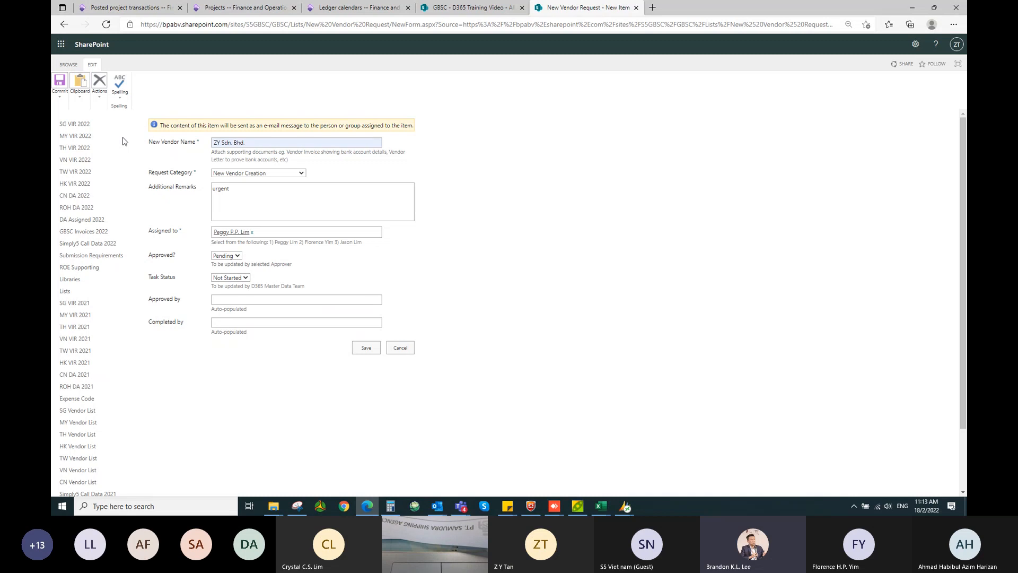
{"action": "left_click", "coordinate": [62, 99]}
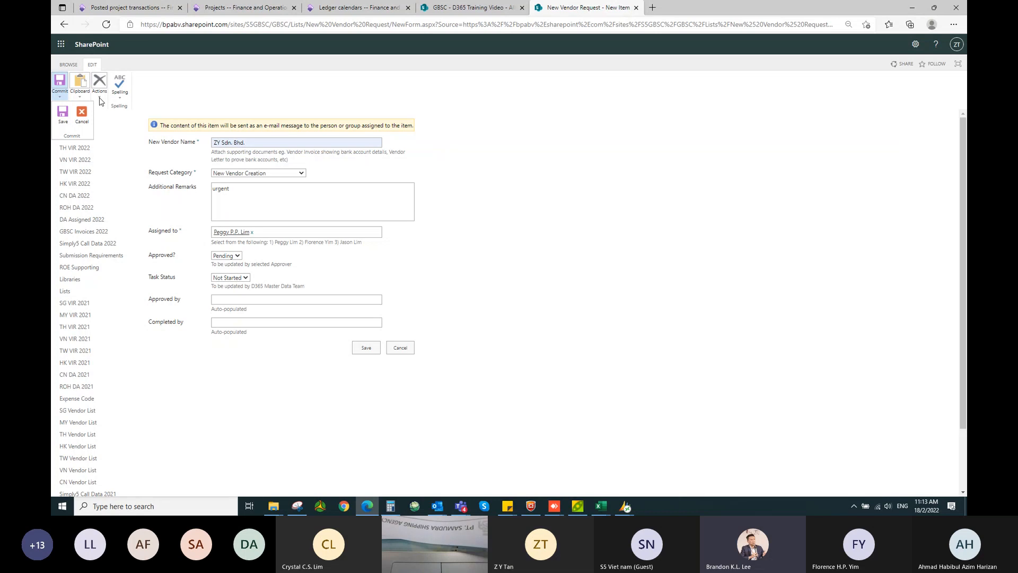
- Browse the ribbon's Clipboard and Actions menus, then choose Actions > Attach File
{"action": "left_click", "coordinate": [199, 96]}
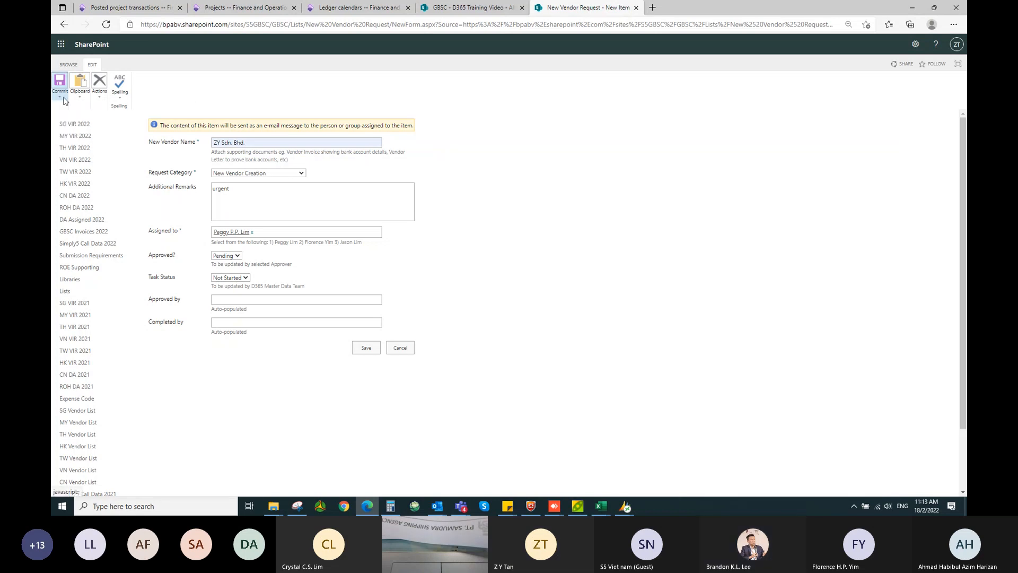
{"action": "left_click", "coordinate": [80, 100]}
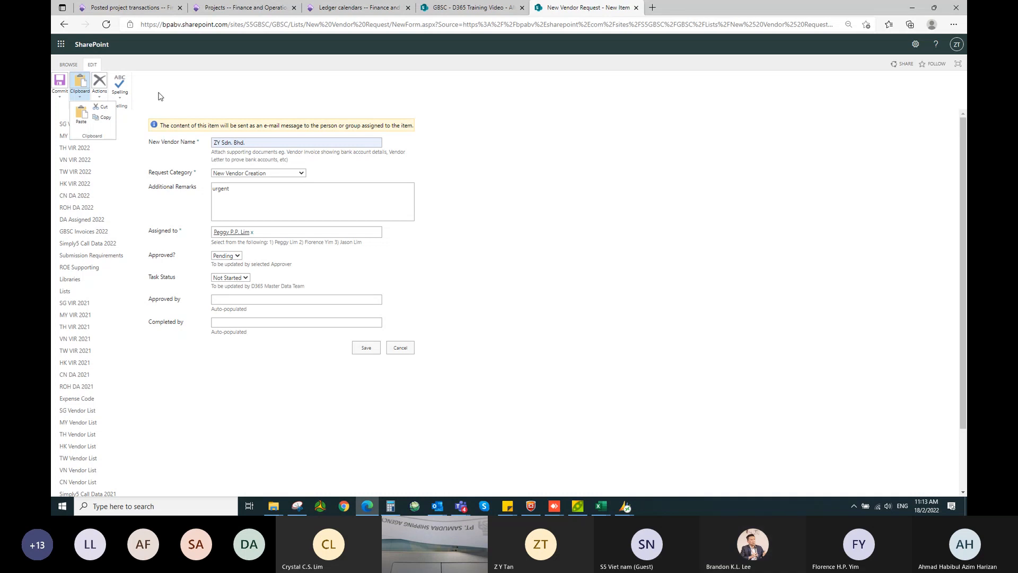
{"action": "left_click", "coordinate": [99, 83]}
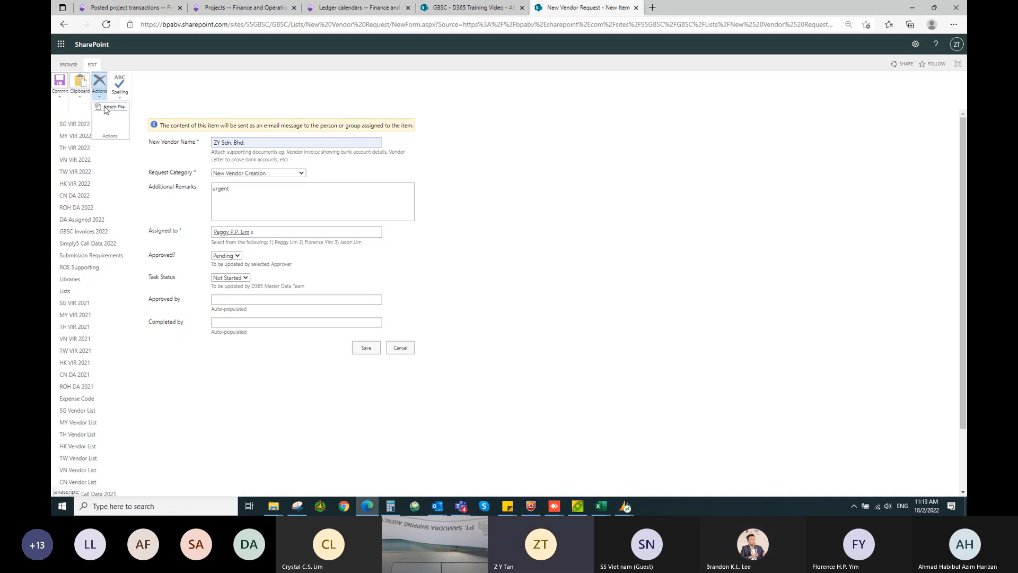
{"action": "left_click", "coordinate": [106, 108]}
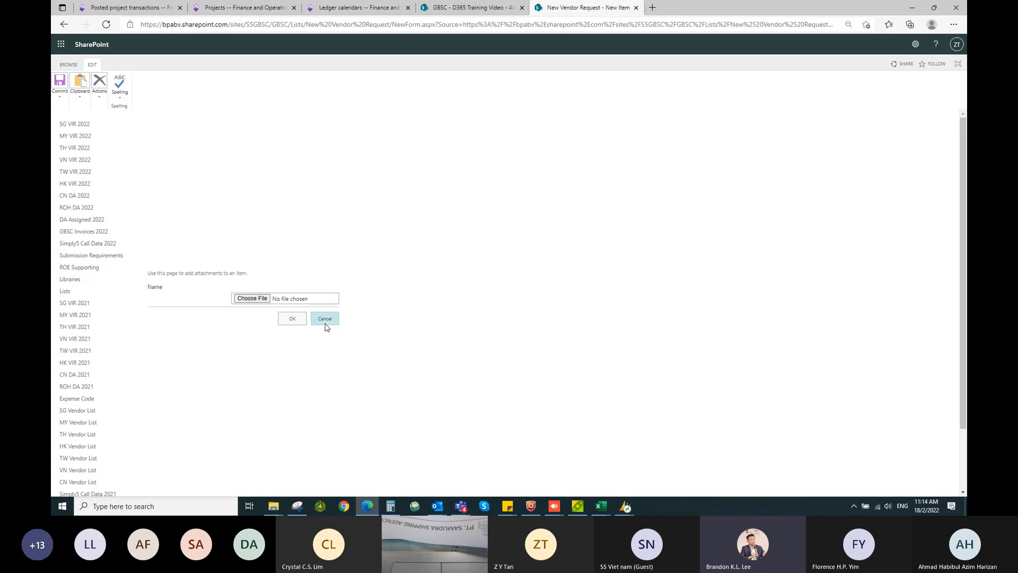
- Cancel the attachment page to return to the New Vendor Request form
{"action": "left_click", "coordinate": [324, 319]}
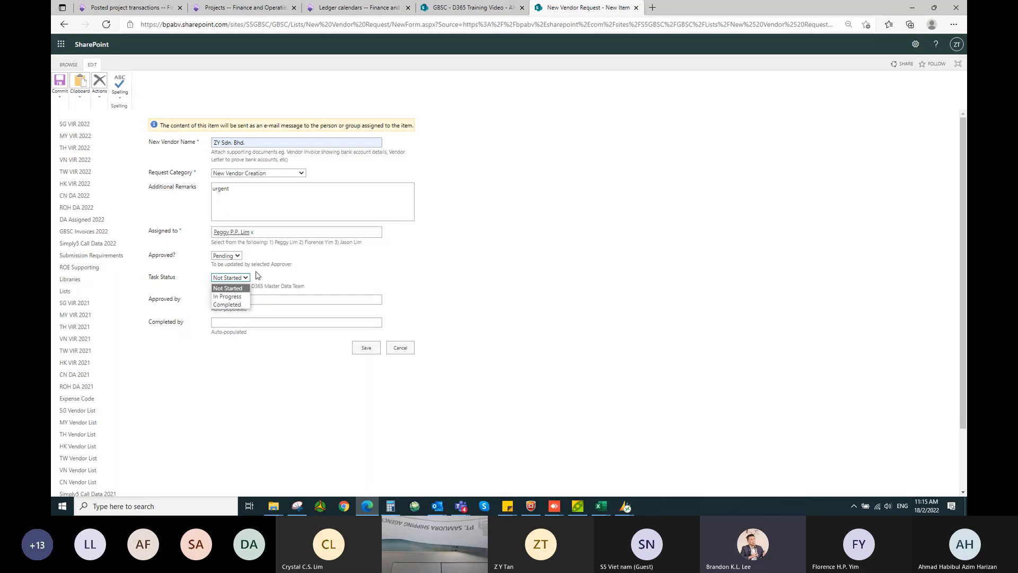
- Leave Task Status and Approved? (Pending) unchanged, then go to the New Customer Request list
{"action": "left_click", "coordinate": [257, 275]}
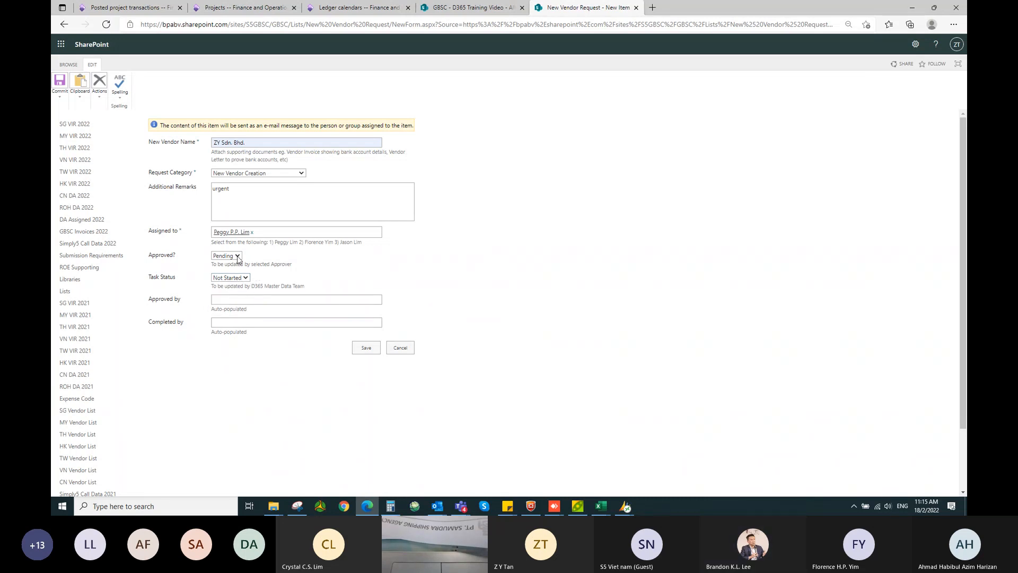
{"action": "left_click", "coordinate": [237, 255]}
{"action": "left_click", "coordinate": [255, 256]}
{"action": "scroll", "coordinate": [142, 395], "scroll_direction": "down", "scroll_amount": 1}
{"action": "scroll", "coordinate": [144, 397], "scroll_direction": "down", "scroll_amount": 2}
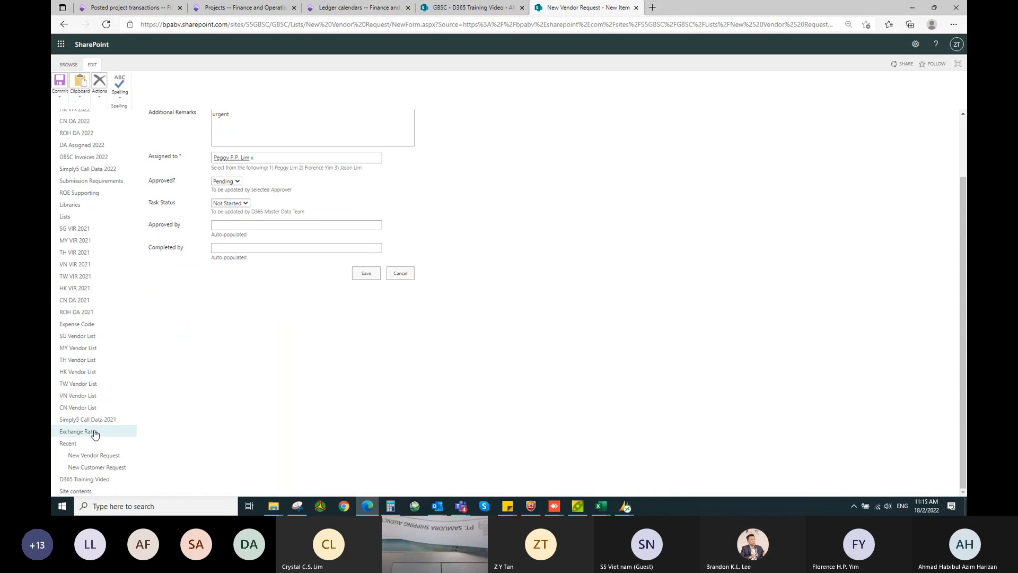
{"action": "left_click", "coordinate": [88, 466]}
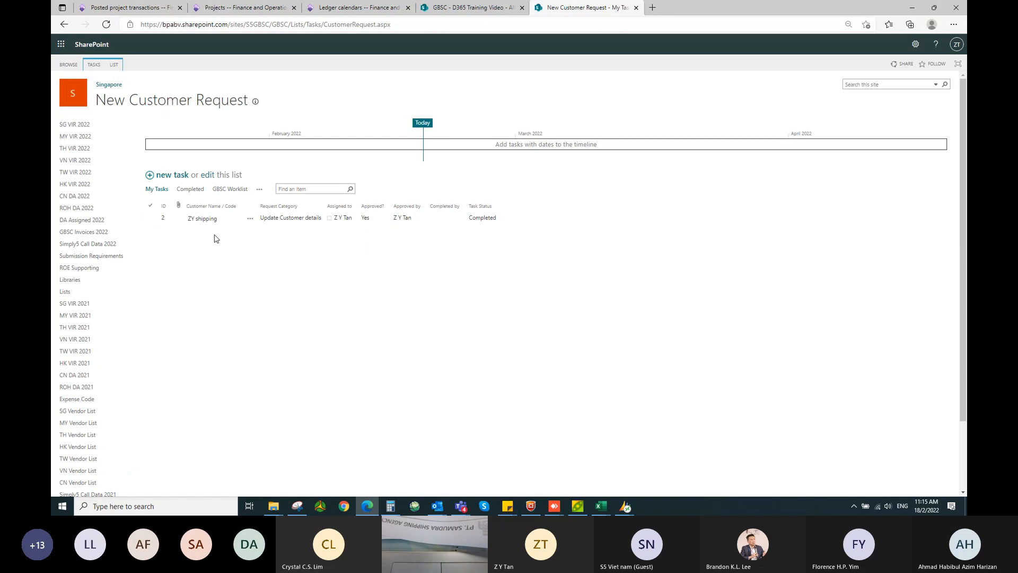
- Create a new task, autofill Customer Name / Code with ZY shipping, and choose Update Customer details
{"action": "left_click", "coordinate": [166, 180]}
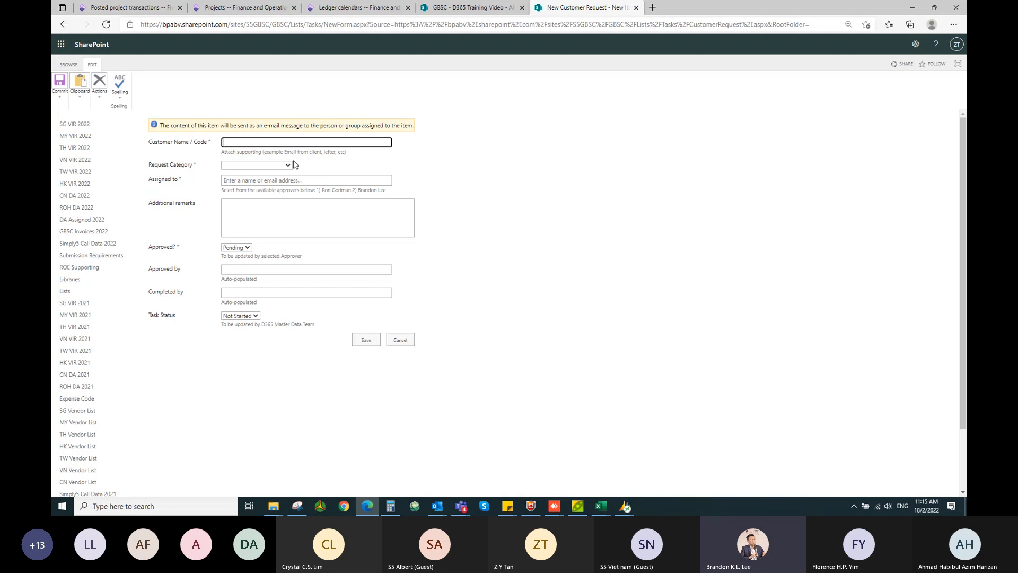
{"action": "left_click", "coordinate": [285, 143]}
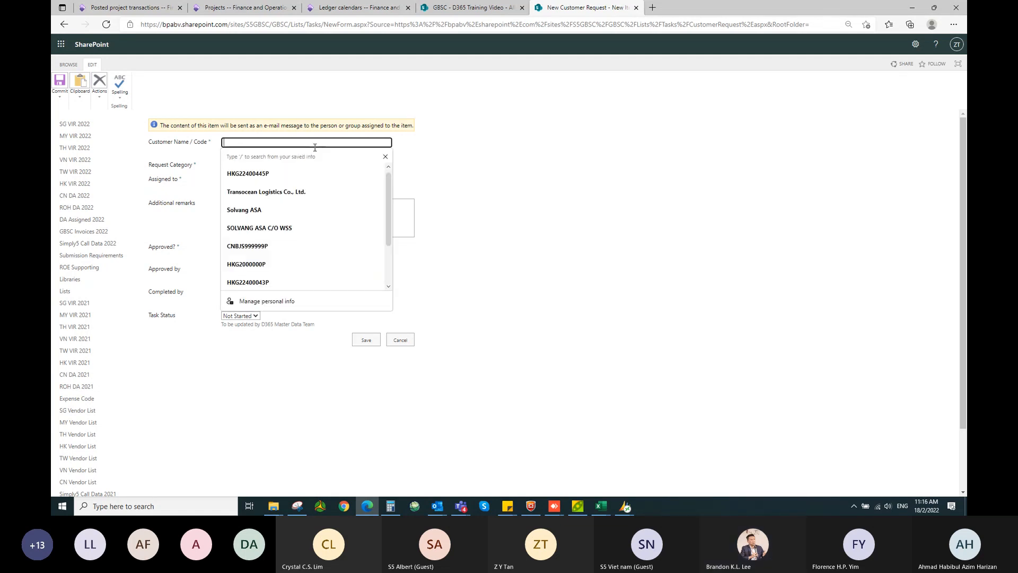
{"action": "type", "text": "ZY shipping"}
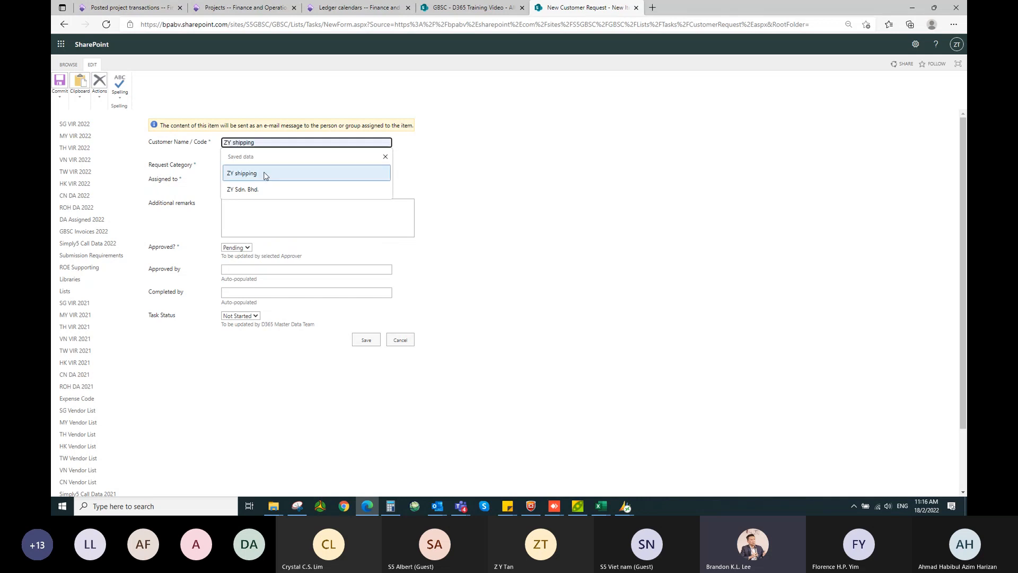
{"action": "left_click", "coordinate": [245, 173]}
{"action": "left_click", "coordinate": [252, 166]}
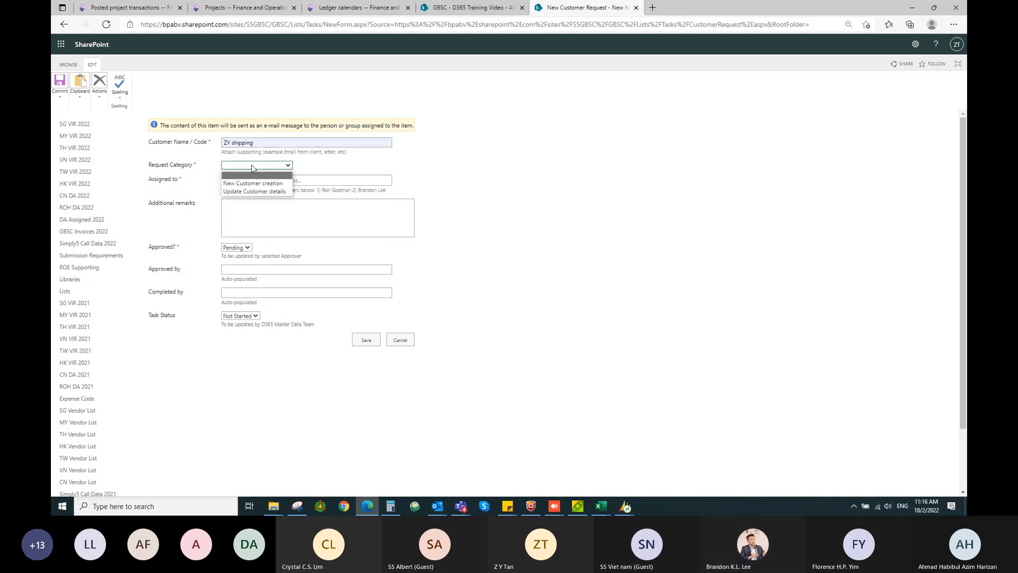
{"action": "left_click", "coordinate": [271, 185]}
{"action": "left_click", "coordinate": [274, 179]}
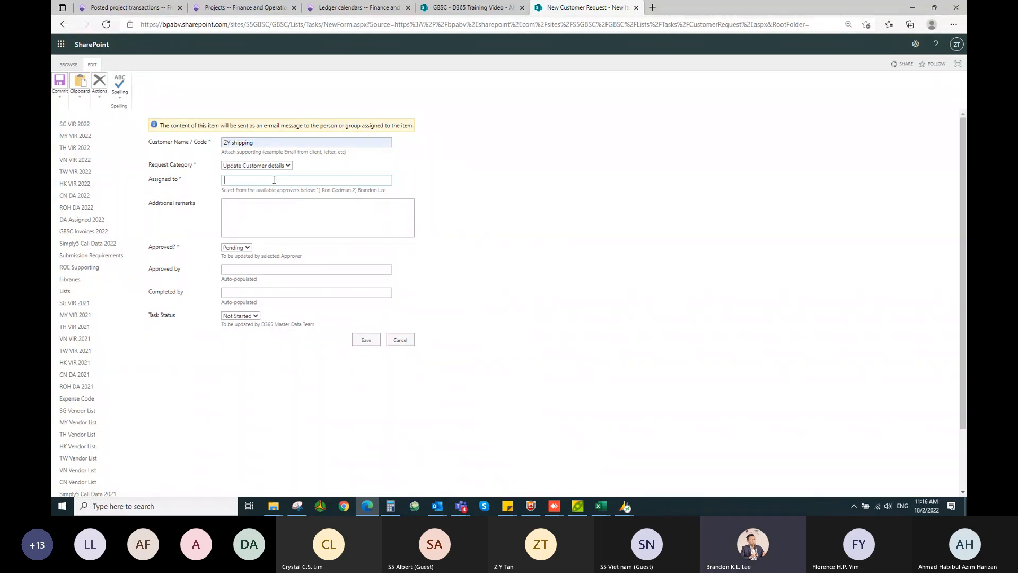
- Move to the Assigned to field, then bring up the Teams meeting's More actions menu
{"action": "left_click", "coordinate": [274, 180]}
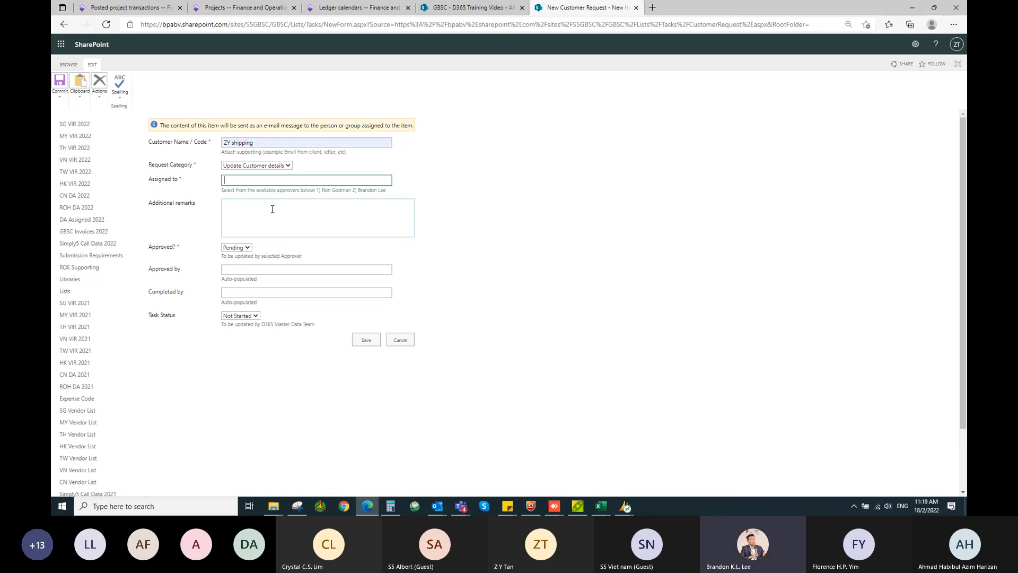
{"action": "left_click", "coordinate": [460, 505]}
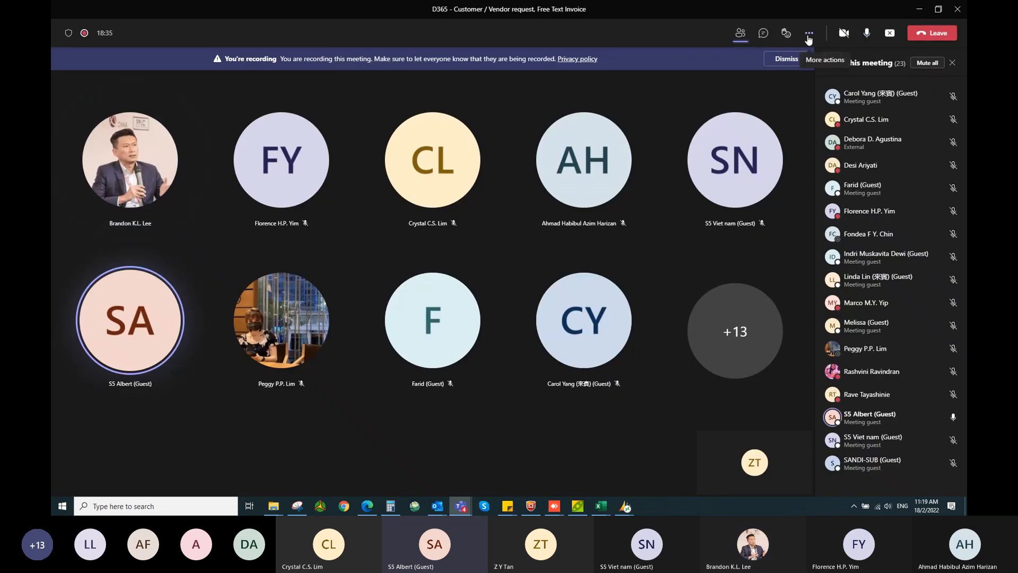
{"action": "left_click", "coordinate": [809, 34]}
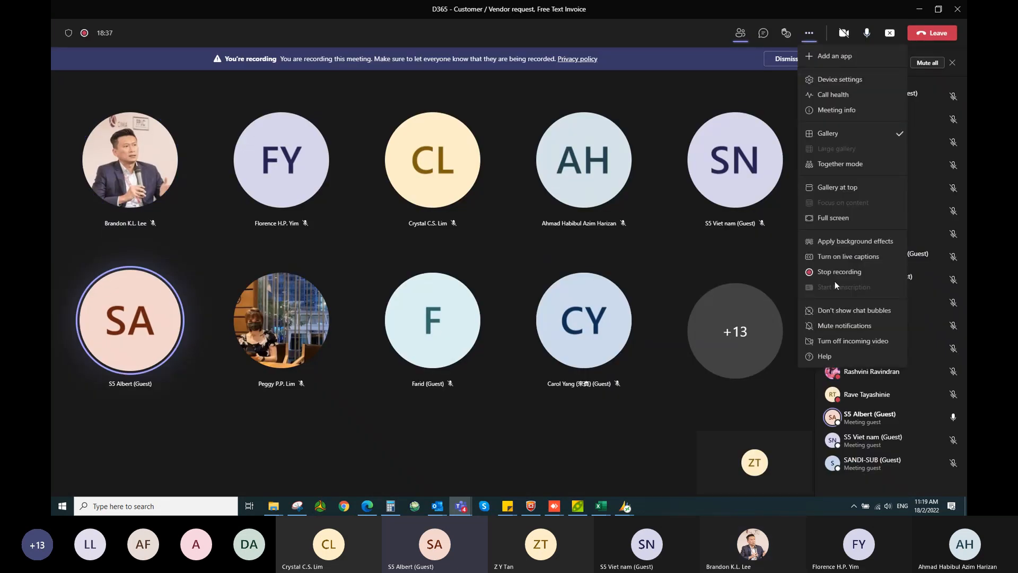